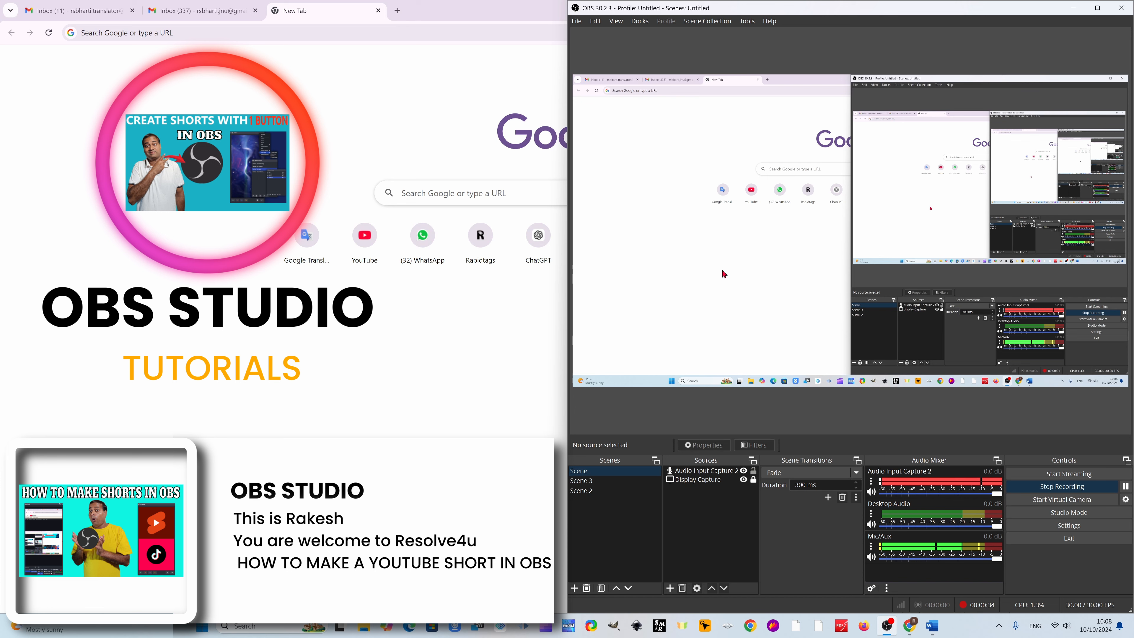
- Switch to Chrome, search the web for "aitum vertical plugin" and open the Aitum Vertical page on the OBS Forums
click(763, 446)
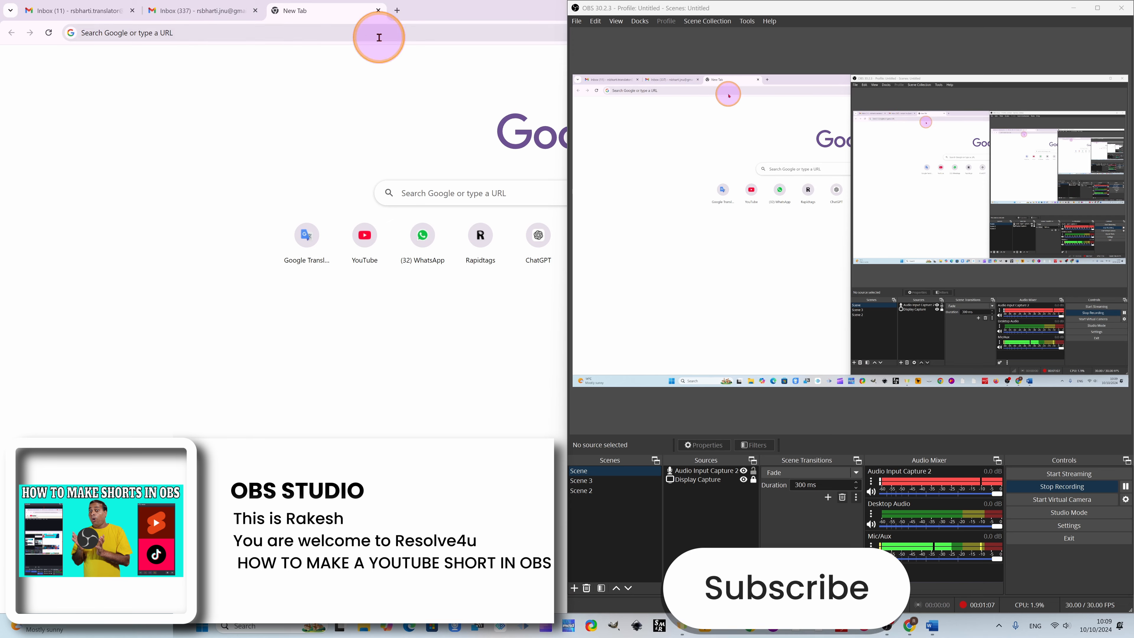
click(183, 33)
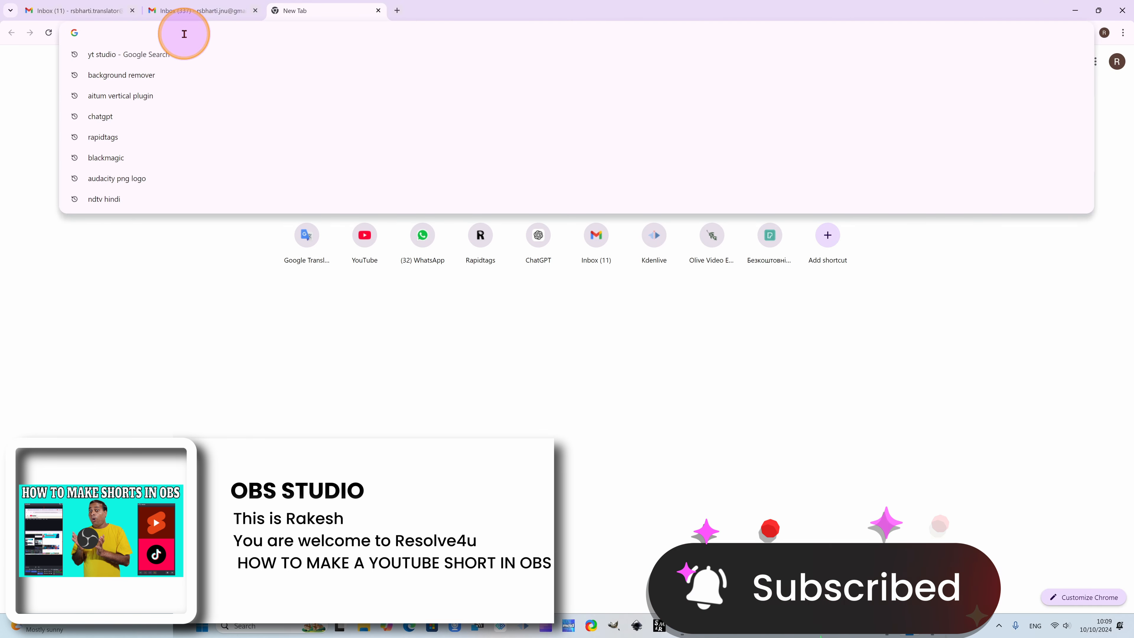
text(aitum)
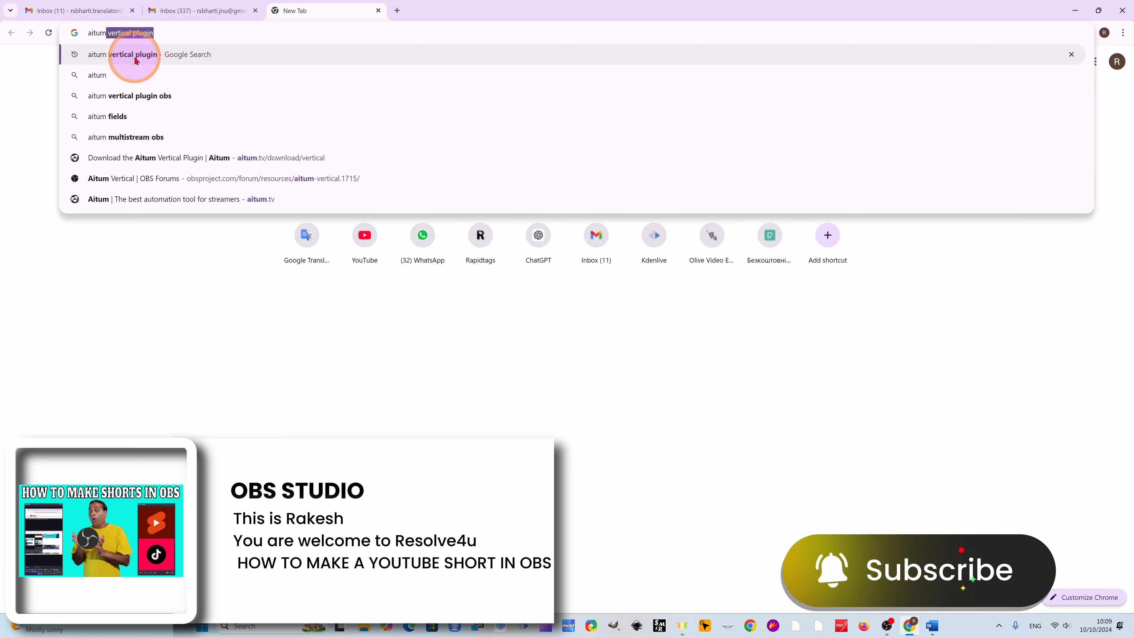
click(102, 61)
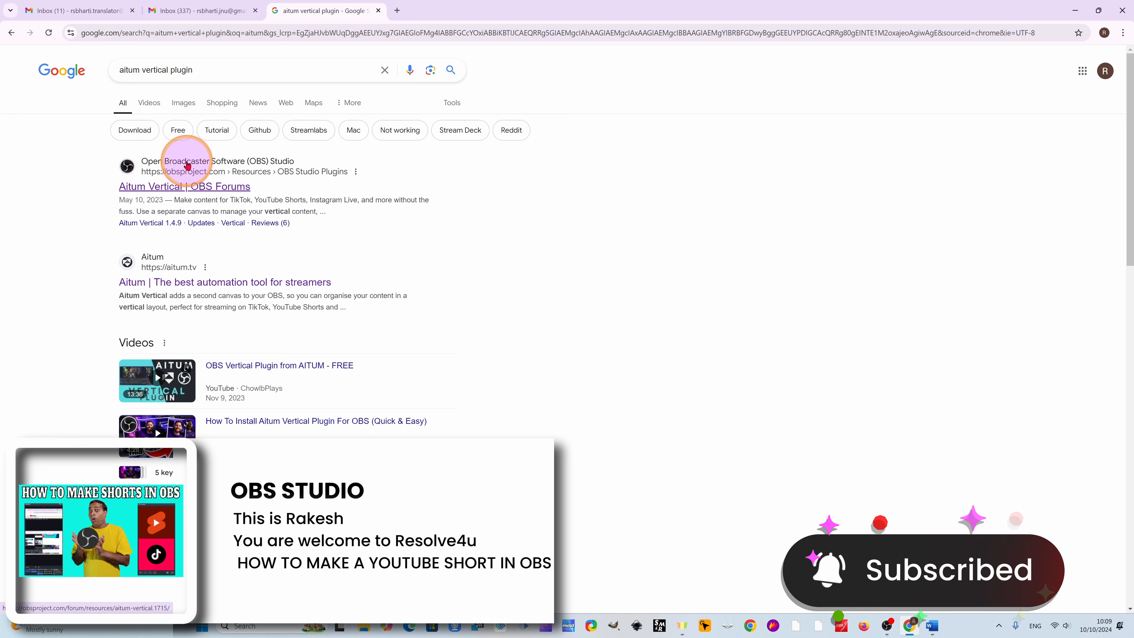
click(152, 186)
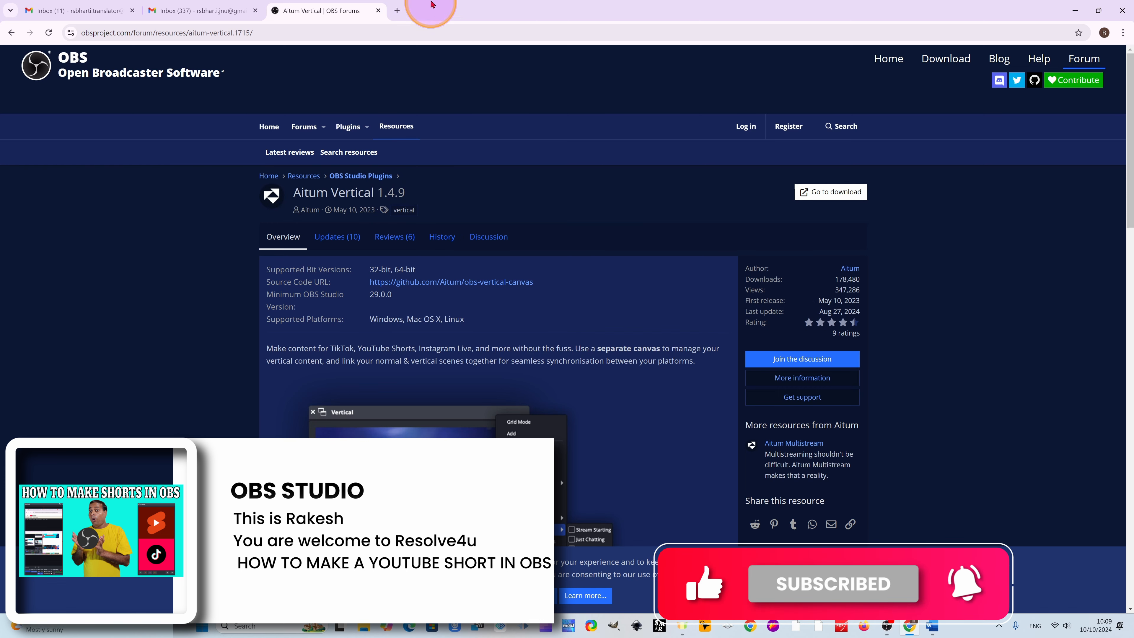
- In a new browser tab, search for "aitum vertical plugin" and open the official aitum.tv website
click(397, 8)
text(ait)
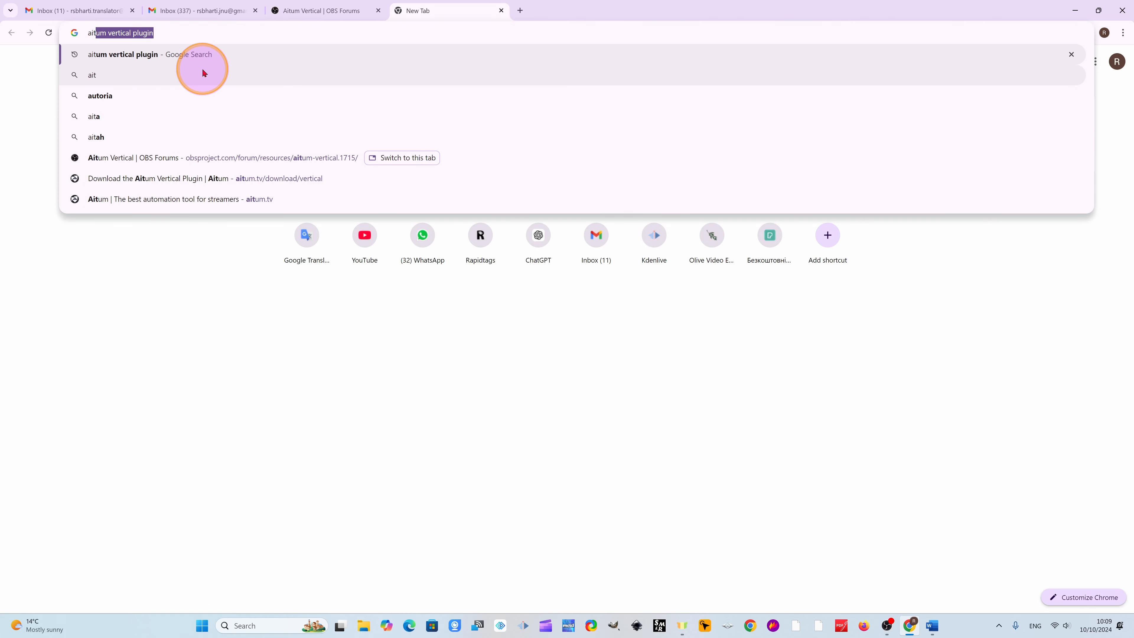
click(134, 52)
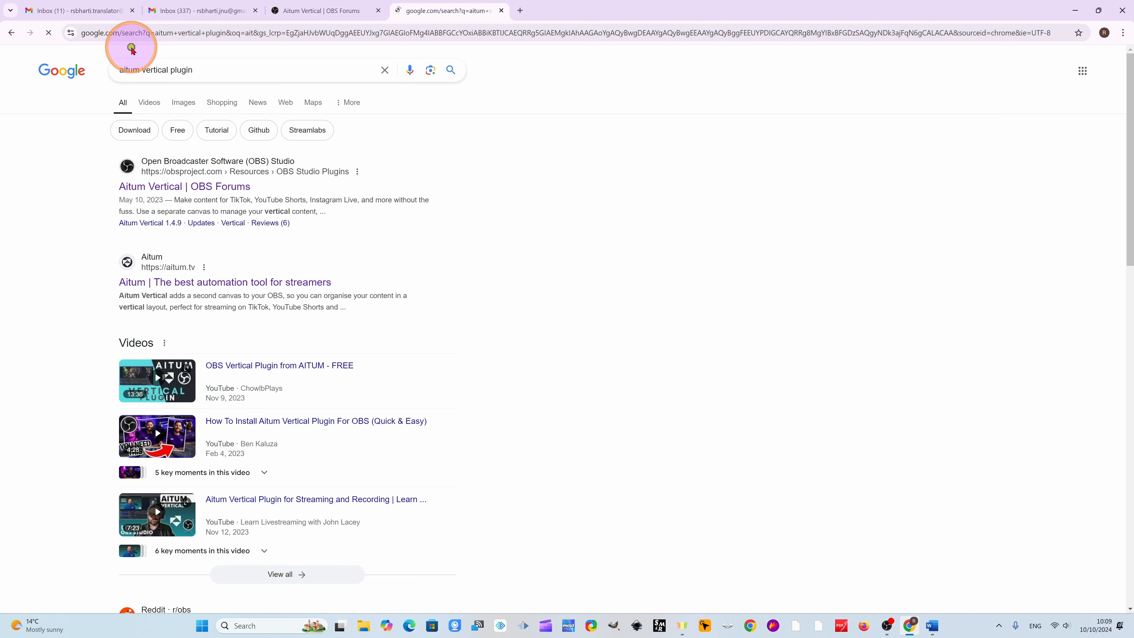
click(193, 282)
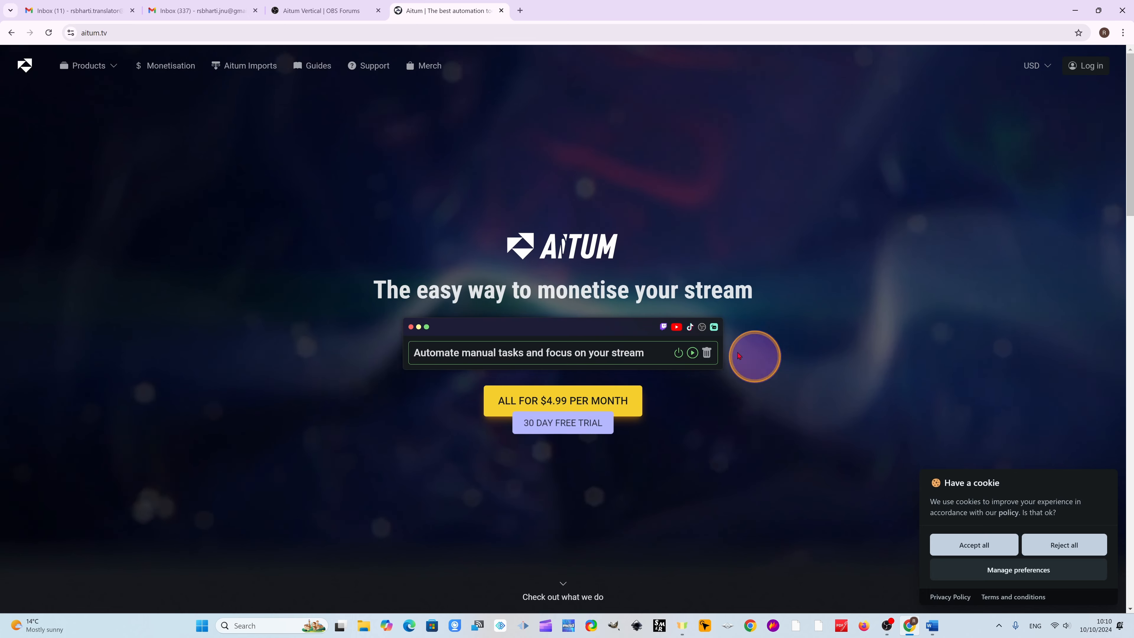
- Examine the products in Aitum's suite on the home page, comparing the Aitum App, Vertical Plugin and Multistream descriptions
scroll(628, 441, down, 3)
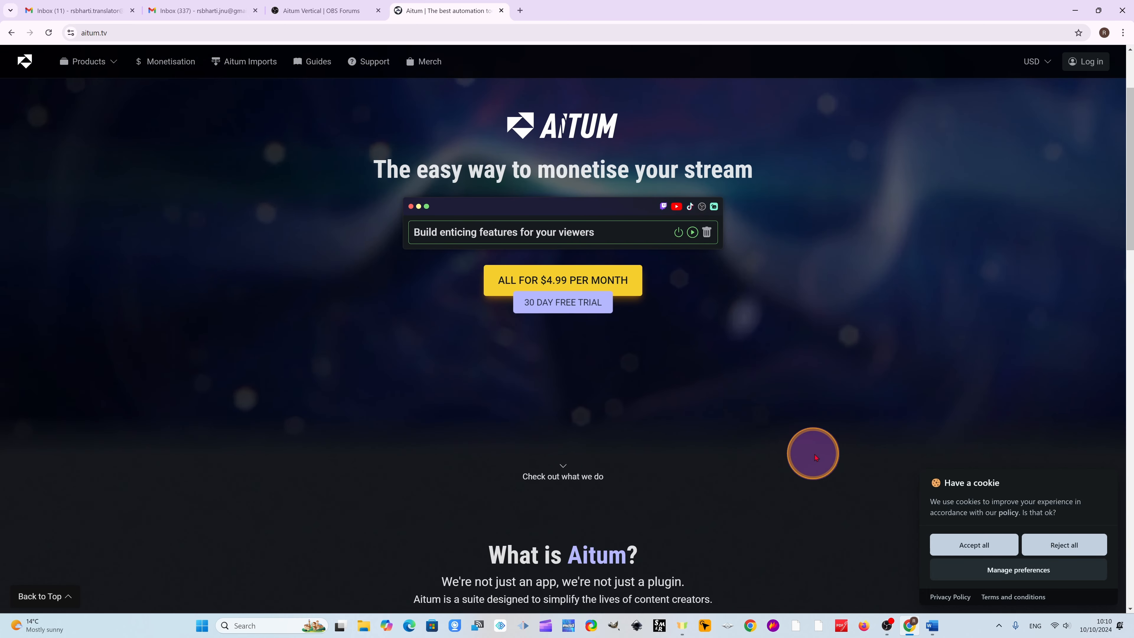
scroll(531, 423, down, 3)
scroll(528, 377, up, 6)
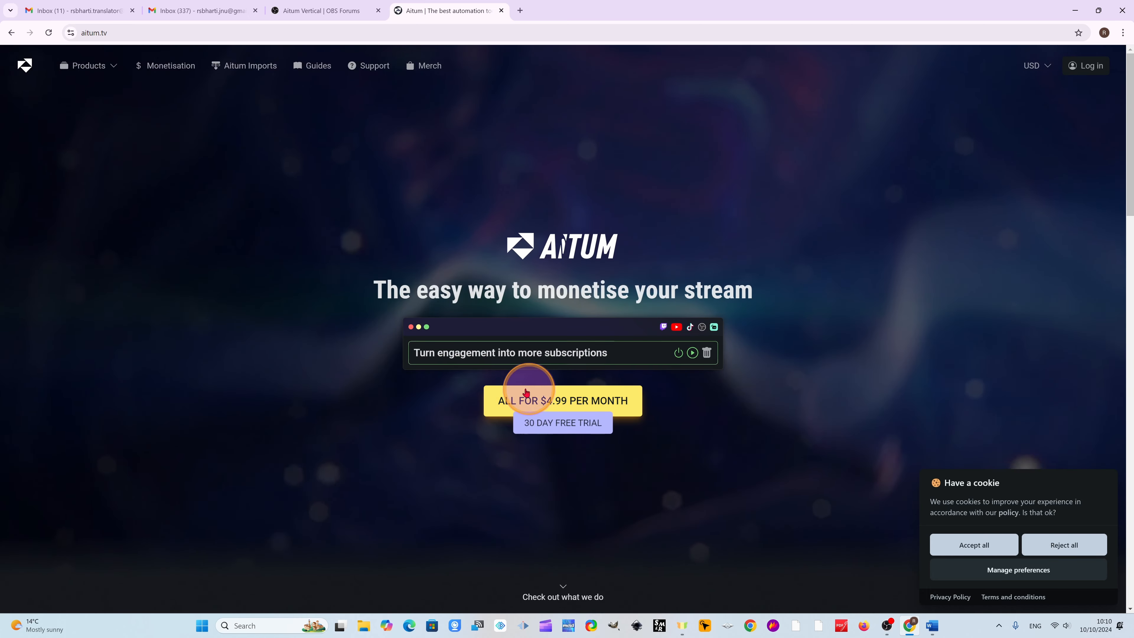
scroll(627, 405, down, 10)
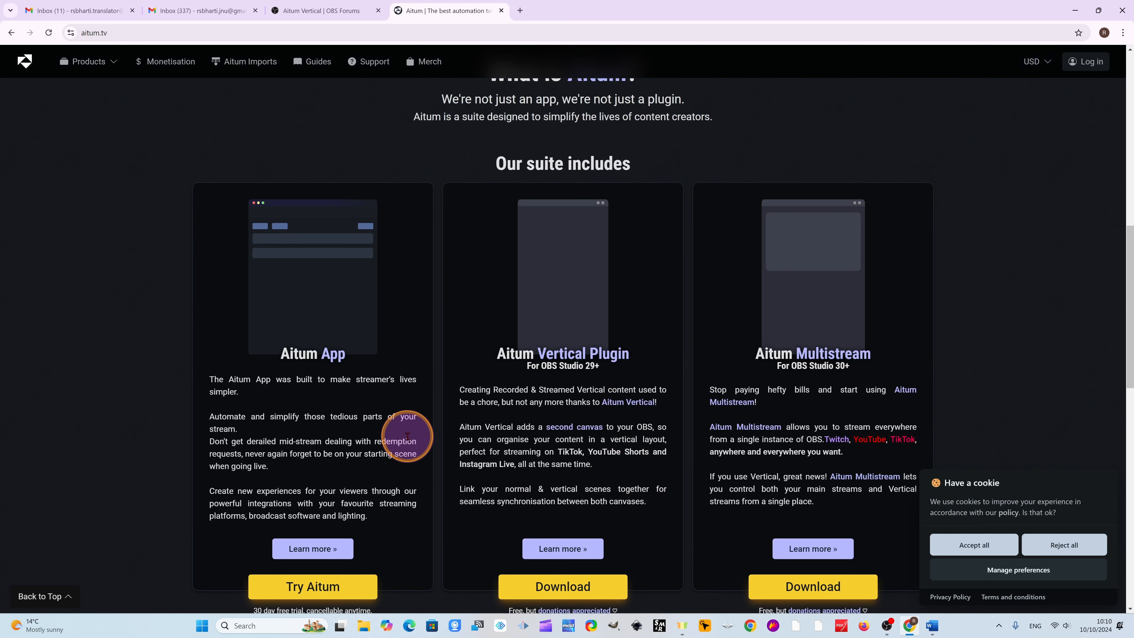
scroll(288, 416, down, 3)
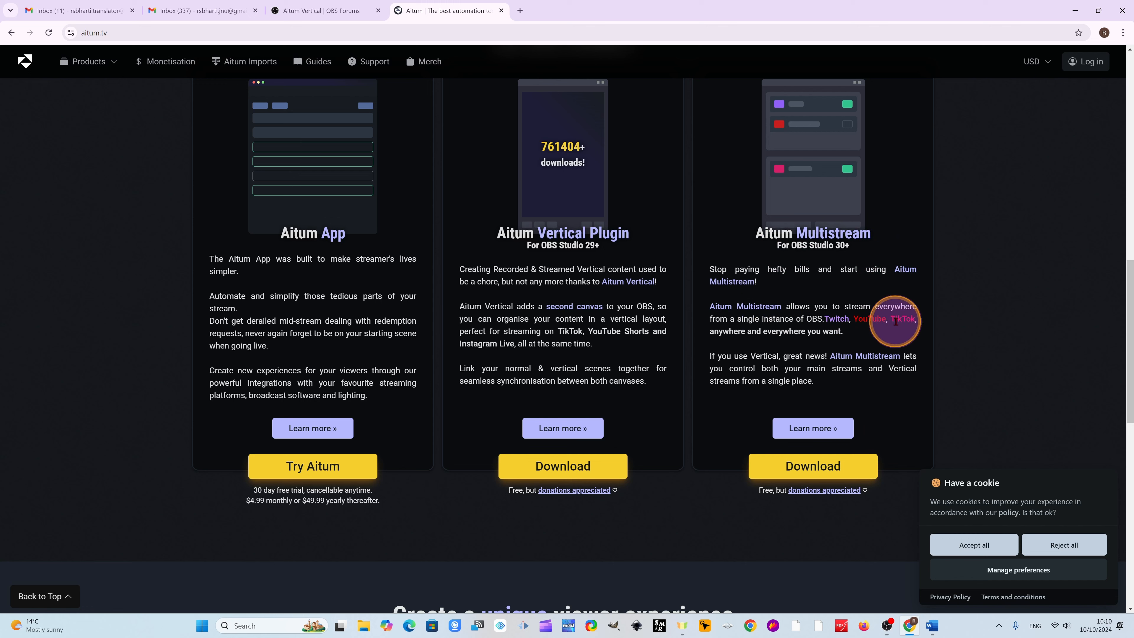
scroll(799, 476, up, 4)
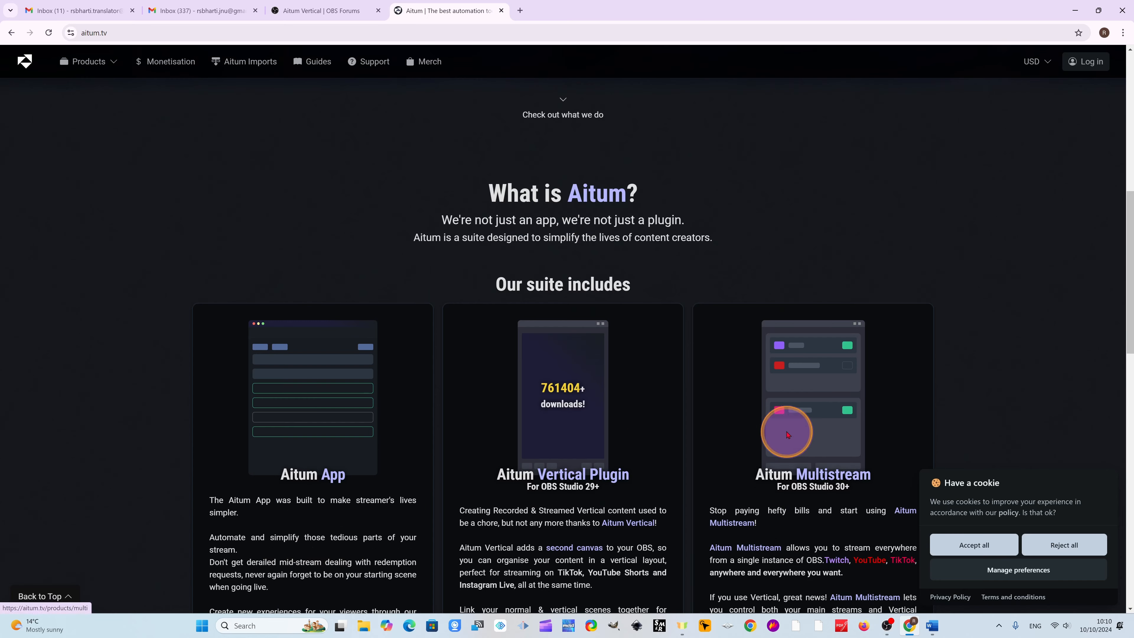
scroll(786, 431, down, 2)
scroll(799, 429, down, 2)
scroll(790, 425, up, 2)
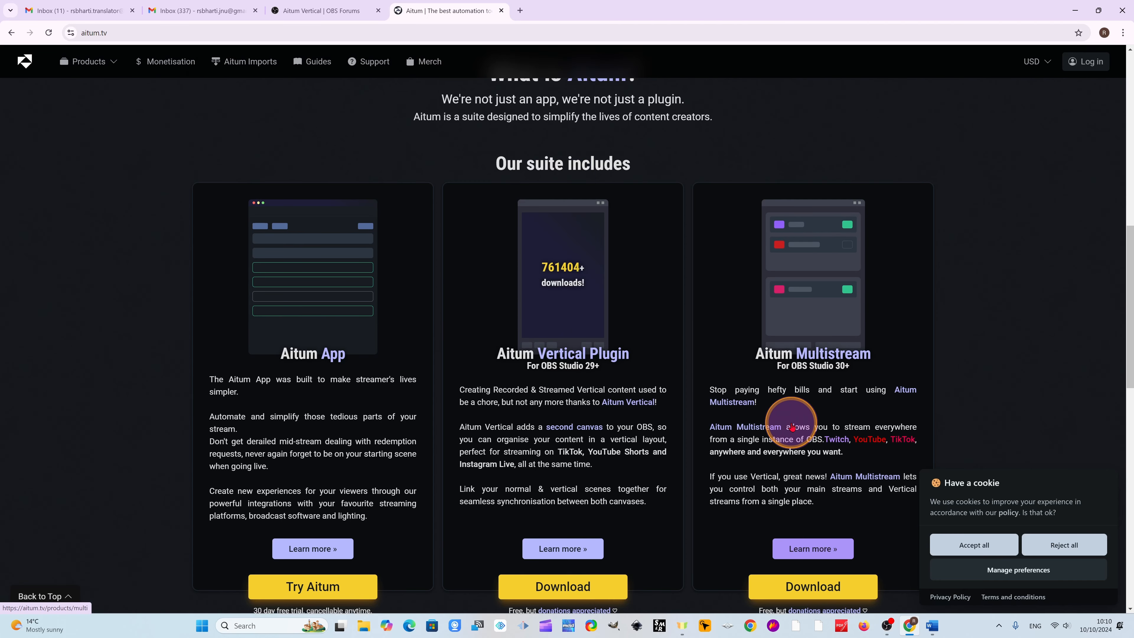
scroll(789, 431, down, 2)
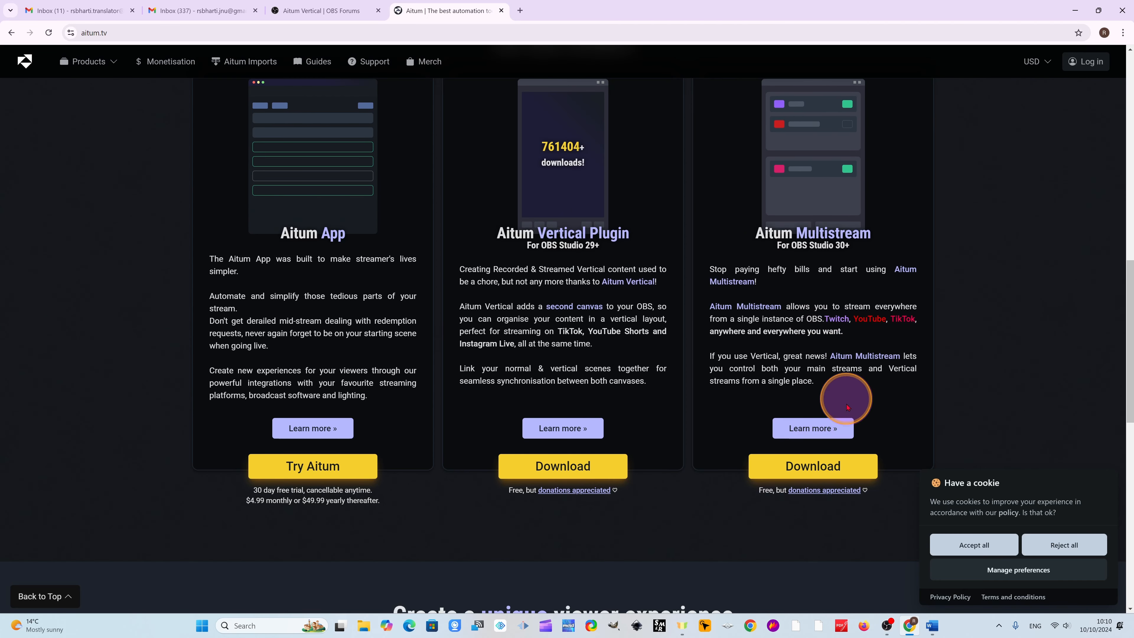
scroll(786, 290, up, 2)
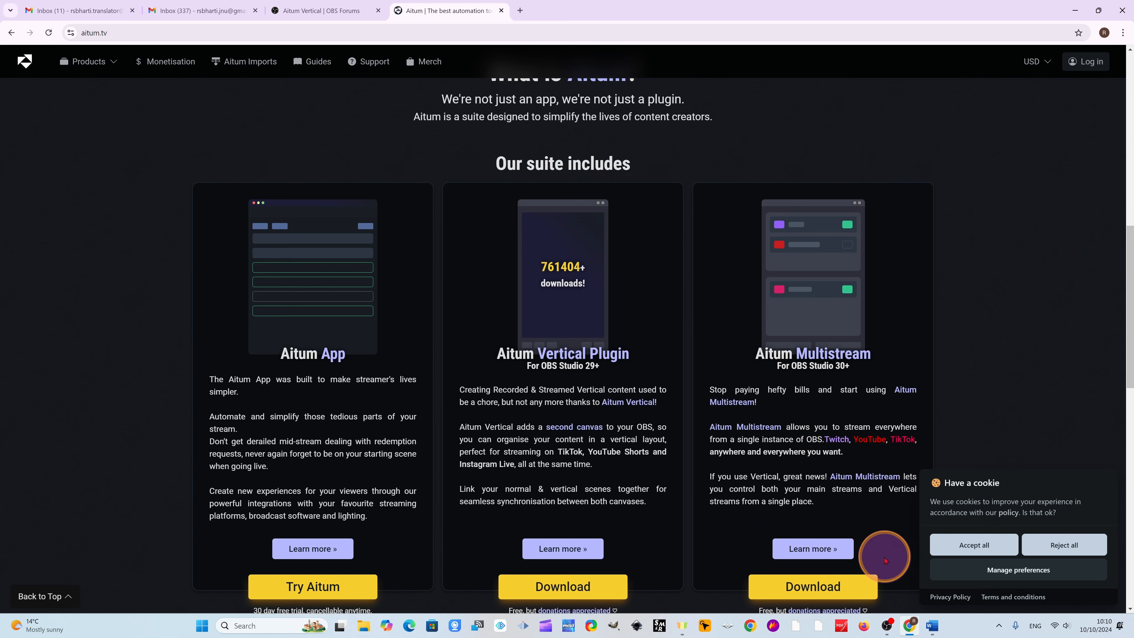
scroll(848, 513, down, 2)
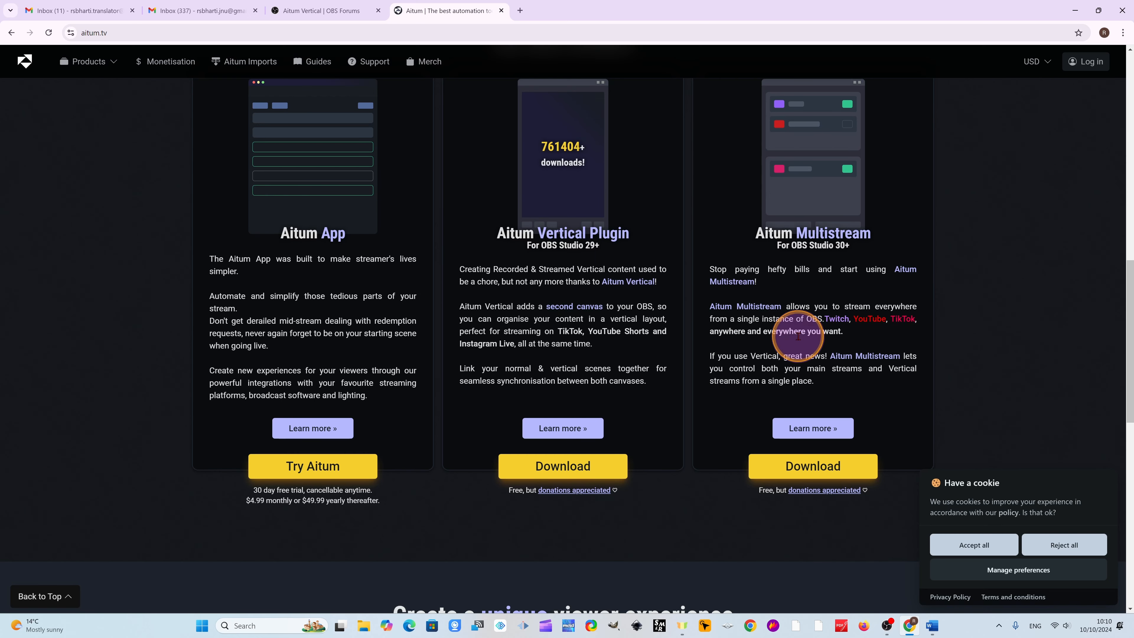
scroll(548, 301, up, 2)
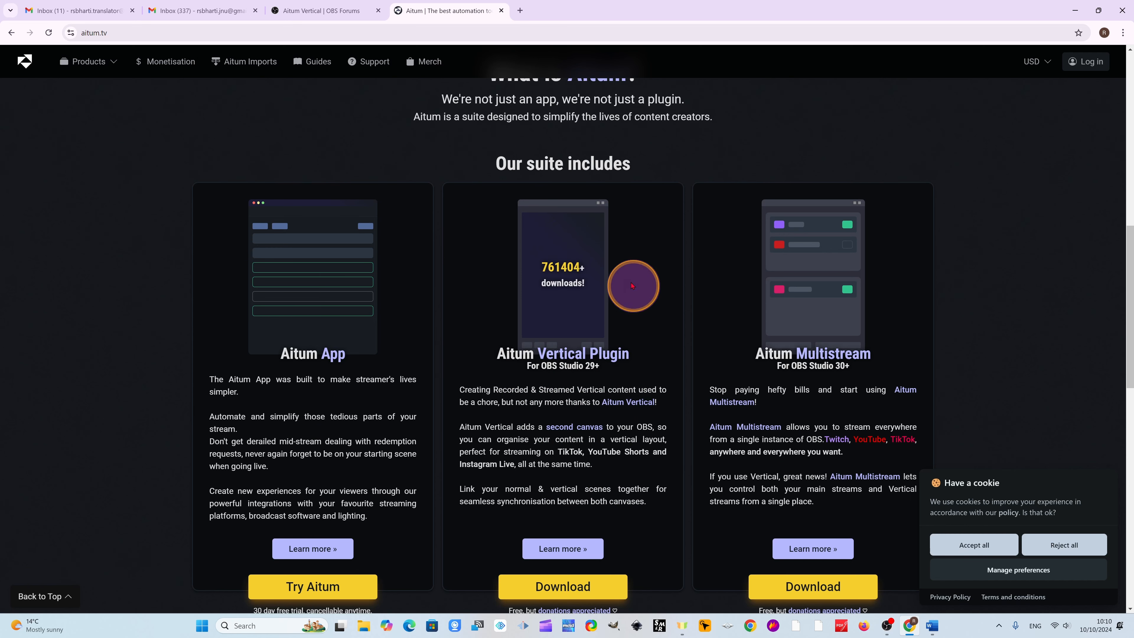
scroll(581, 348, down, 3)
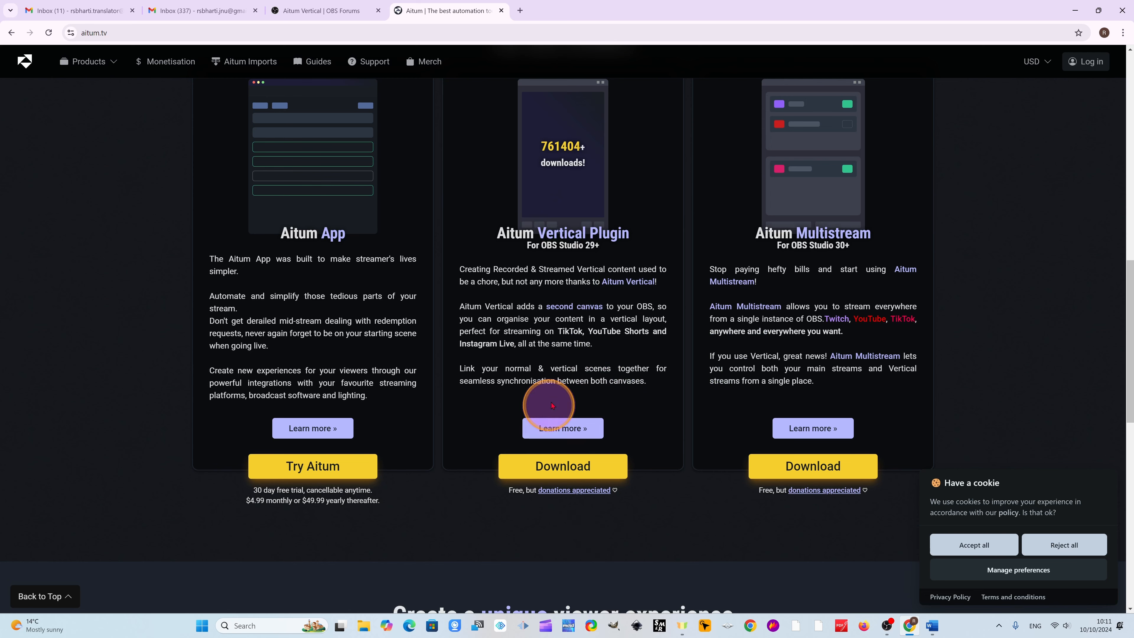
scroll(576, 464, up, 5)
scroll(582, 471, down, 5)
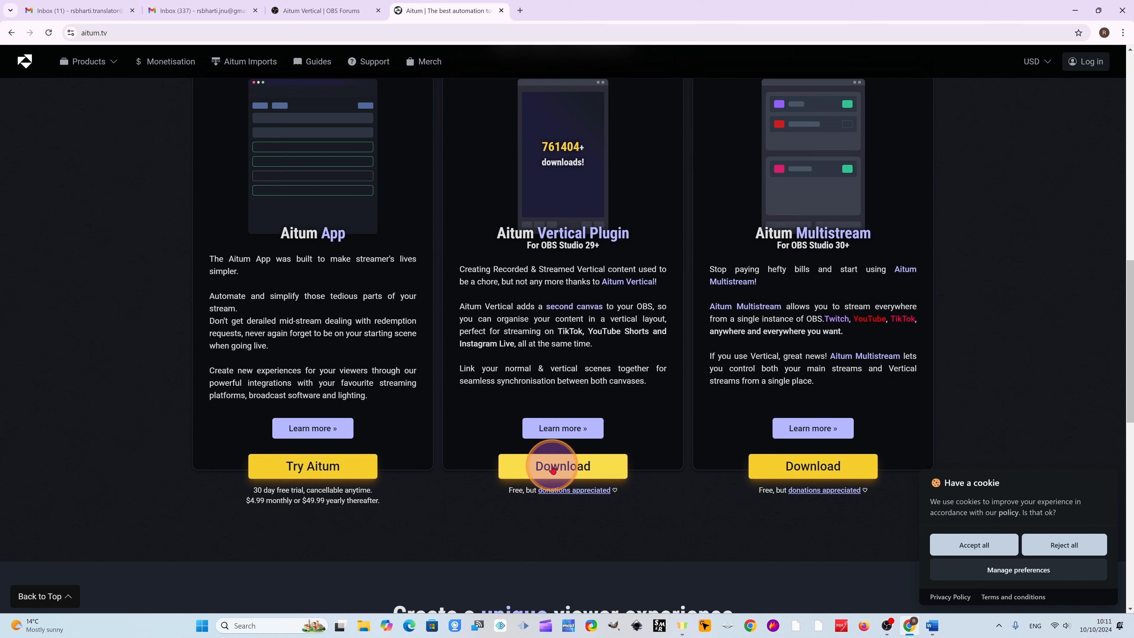
- Download the Aitum Vertical Plugin and run vertical-canvas-windows-installer from the Downloads folder
click(568, 476)
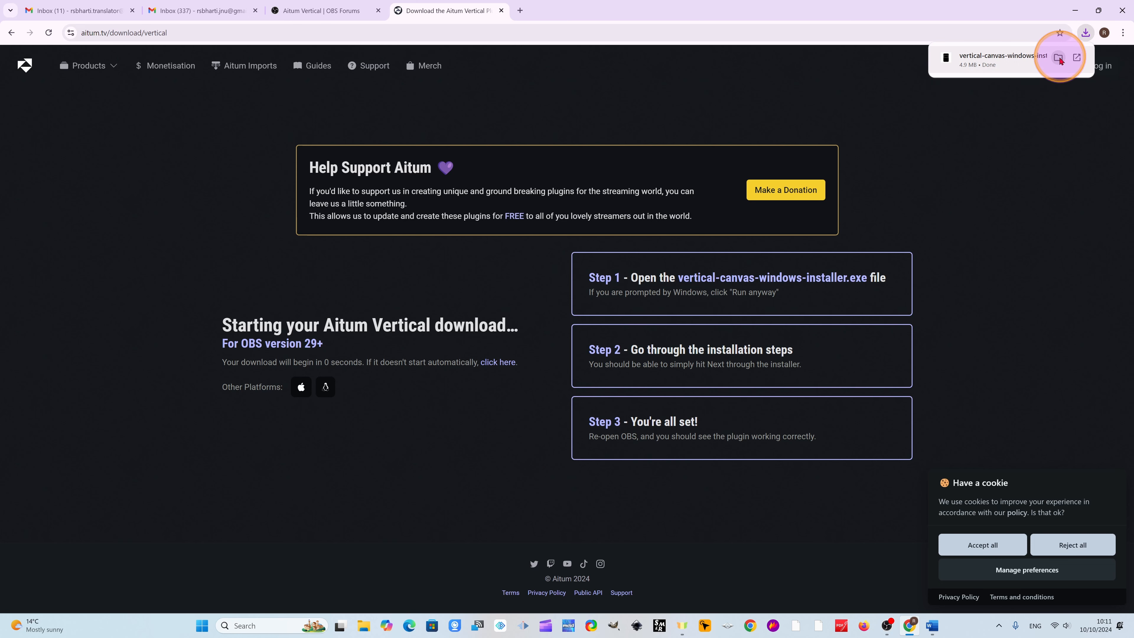
click(1058, 58)
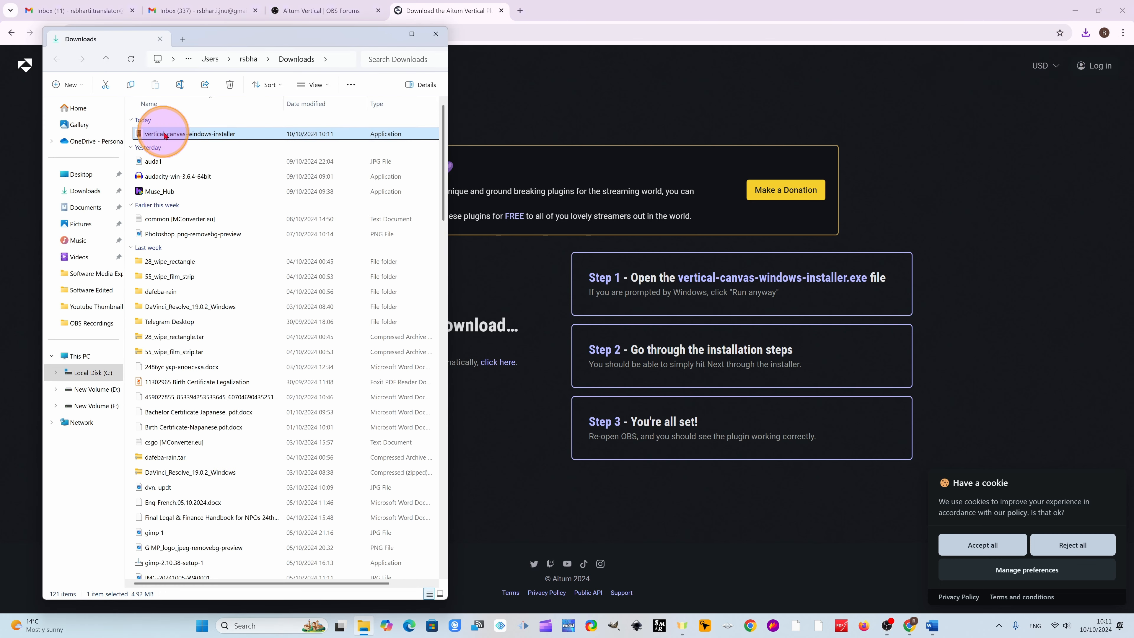
double_click(233, 134)
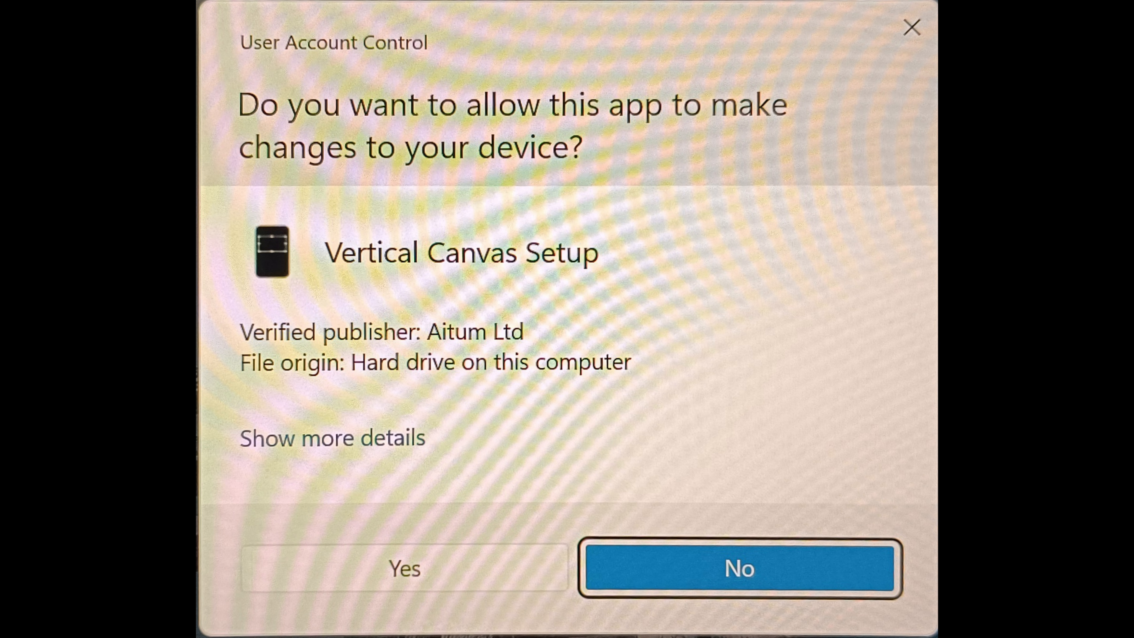
- Allow Vertical Canvas Setup to make changes to the device and install the plugin into C:\Program Files\obs-studio
click(404, 573)
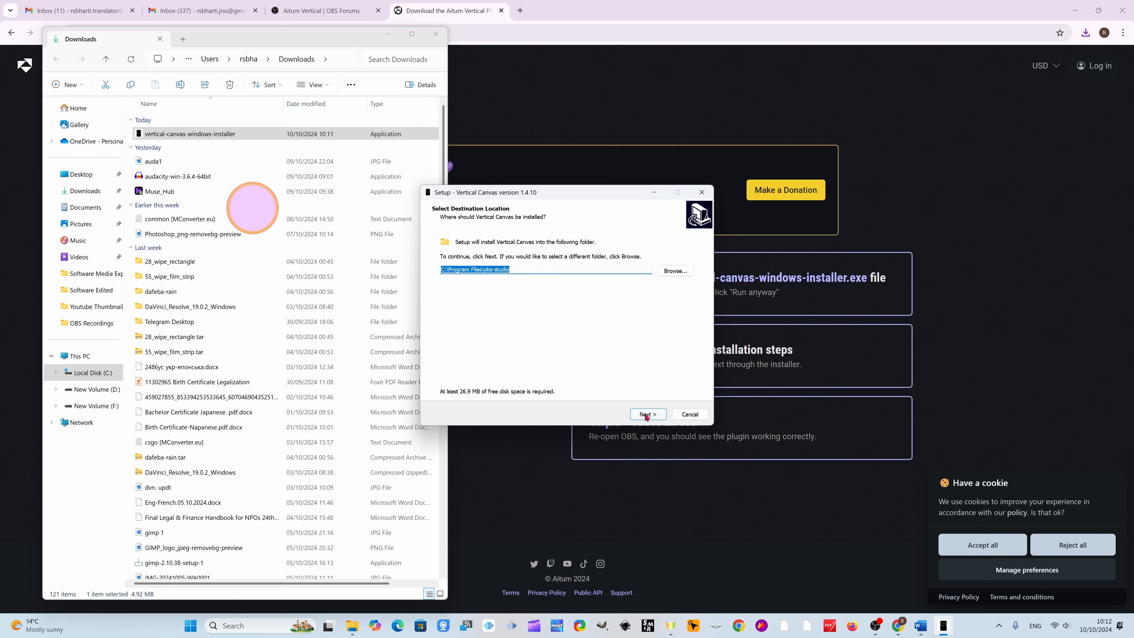
click(647, 414)
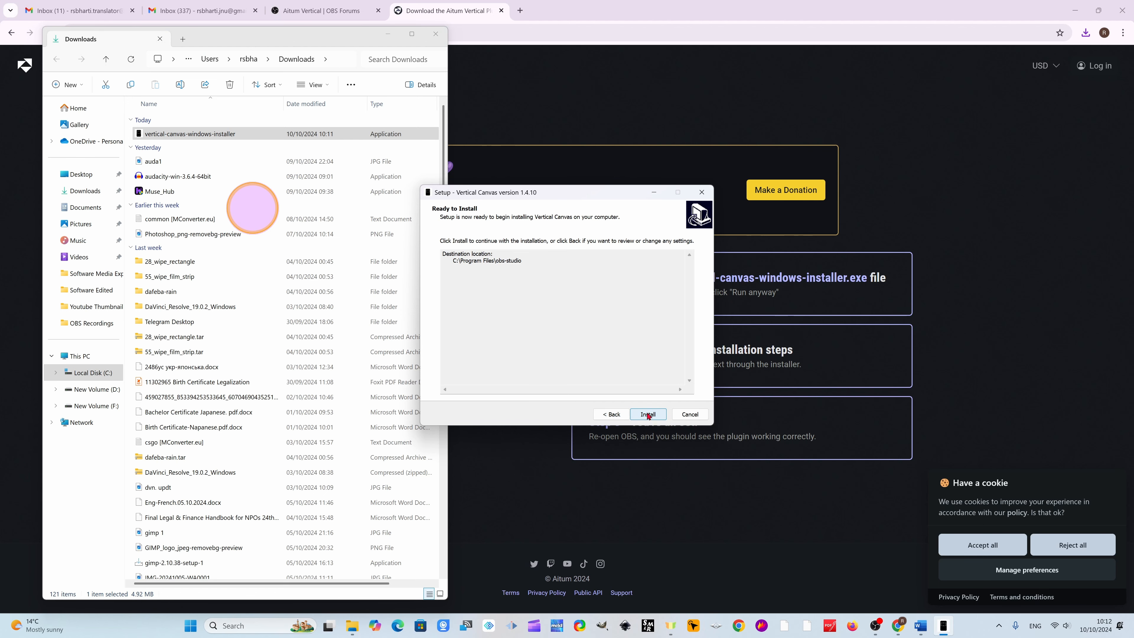
click(648, 414)
click(648, 414)
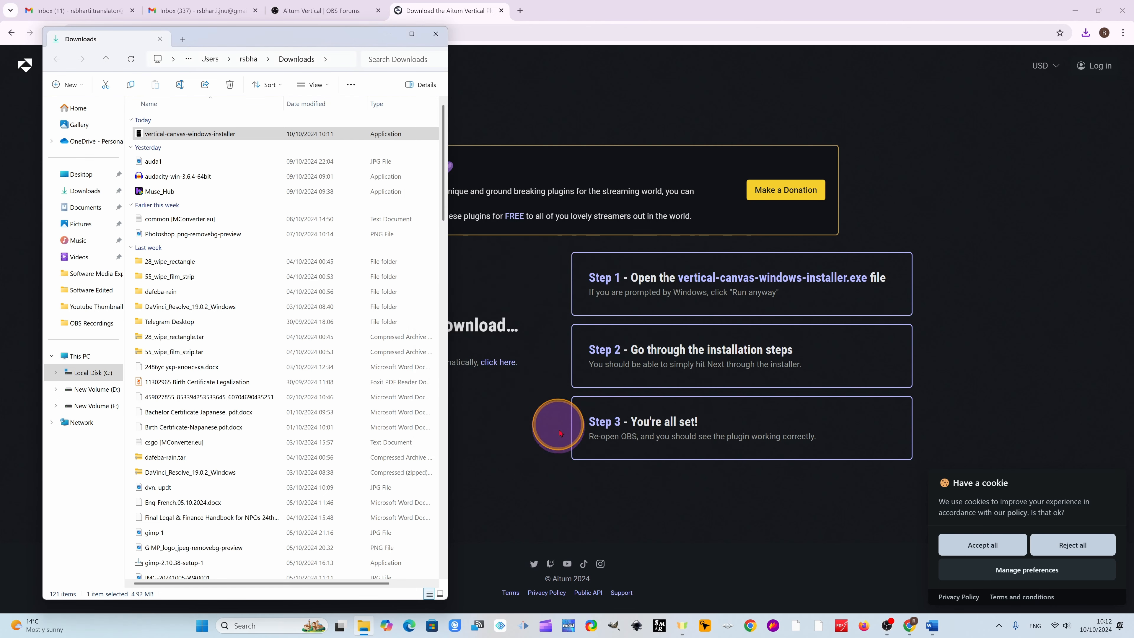
- Minimize the Downloads folder and browser windows, and widen the OBS Studio window
click(388, 34)
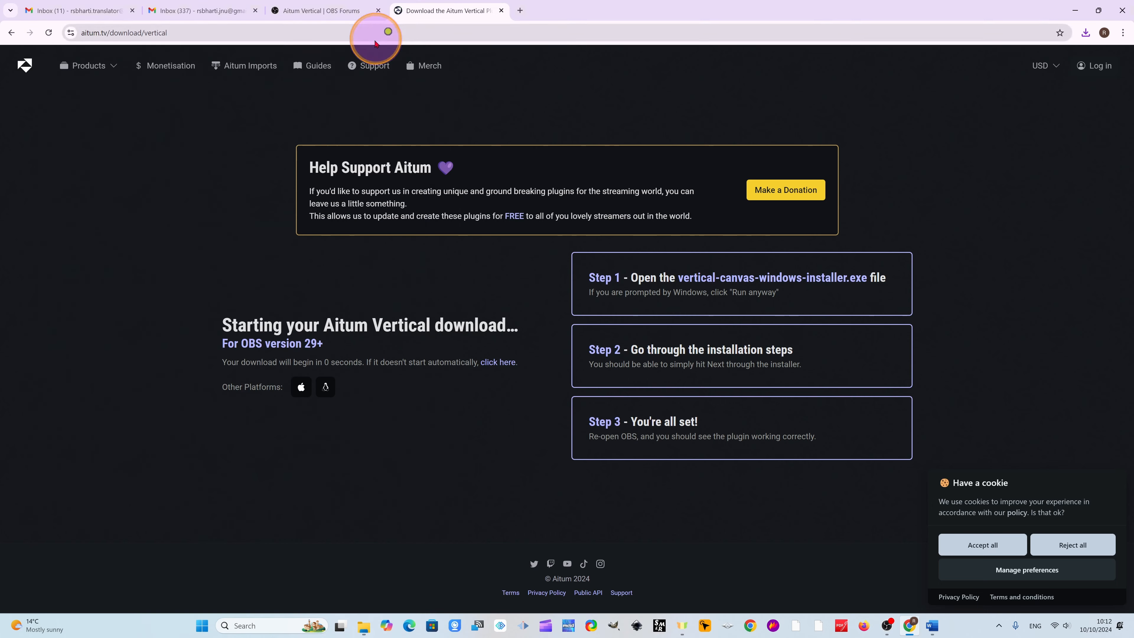
click(1076, 9)
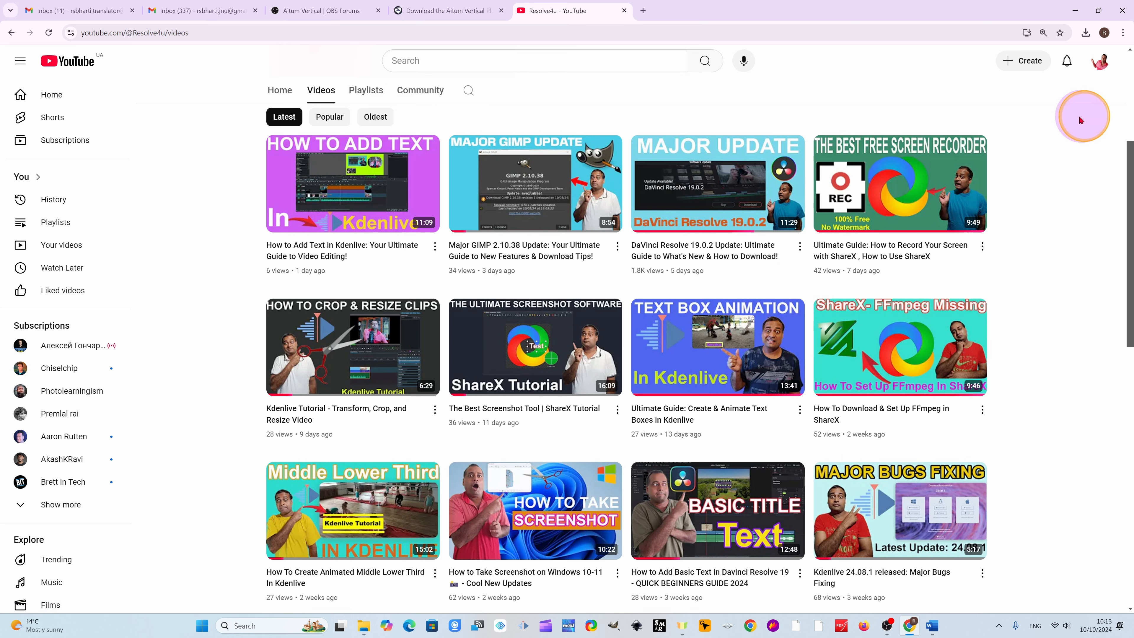
click(1068, 12)
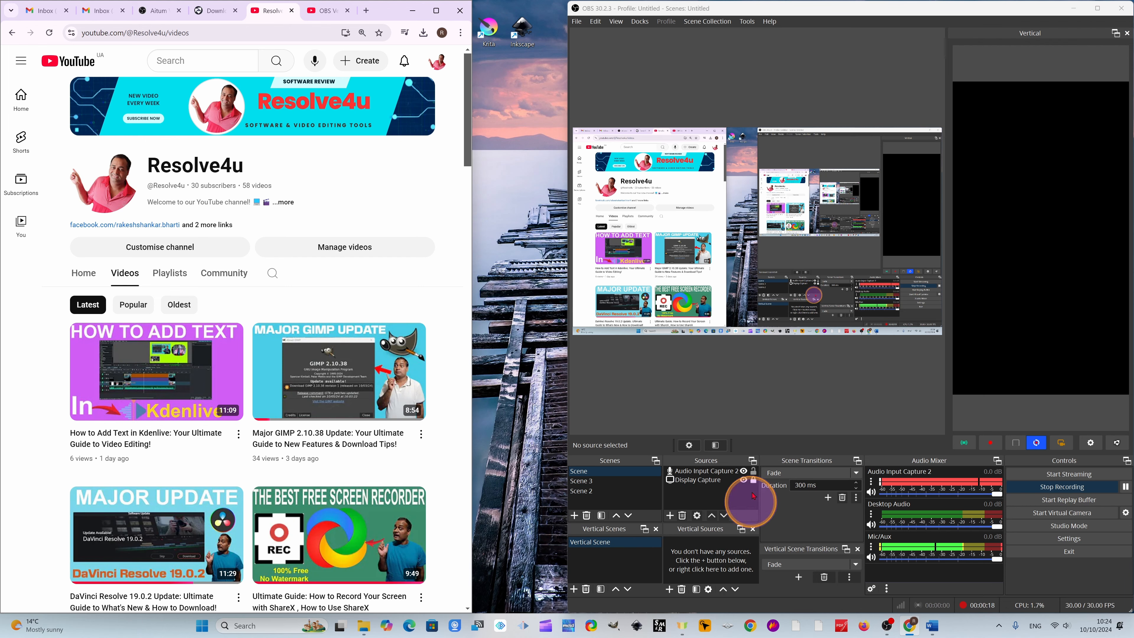
drag(568, 309, 512, 309)
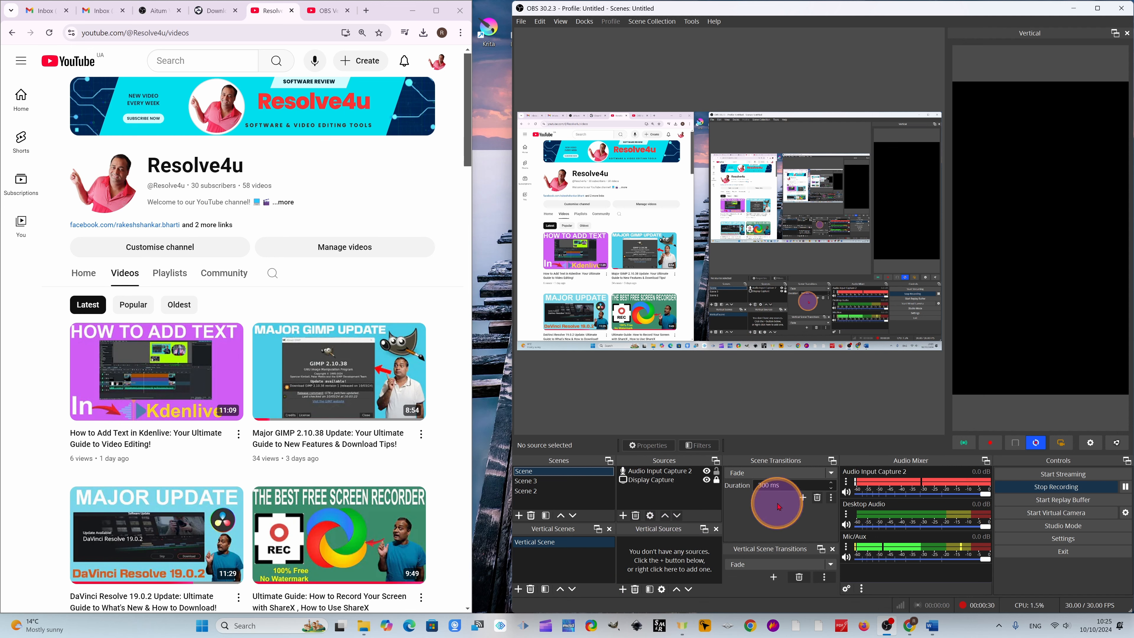
click(677, 480)
drag(598, 440, 760, 539)
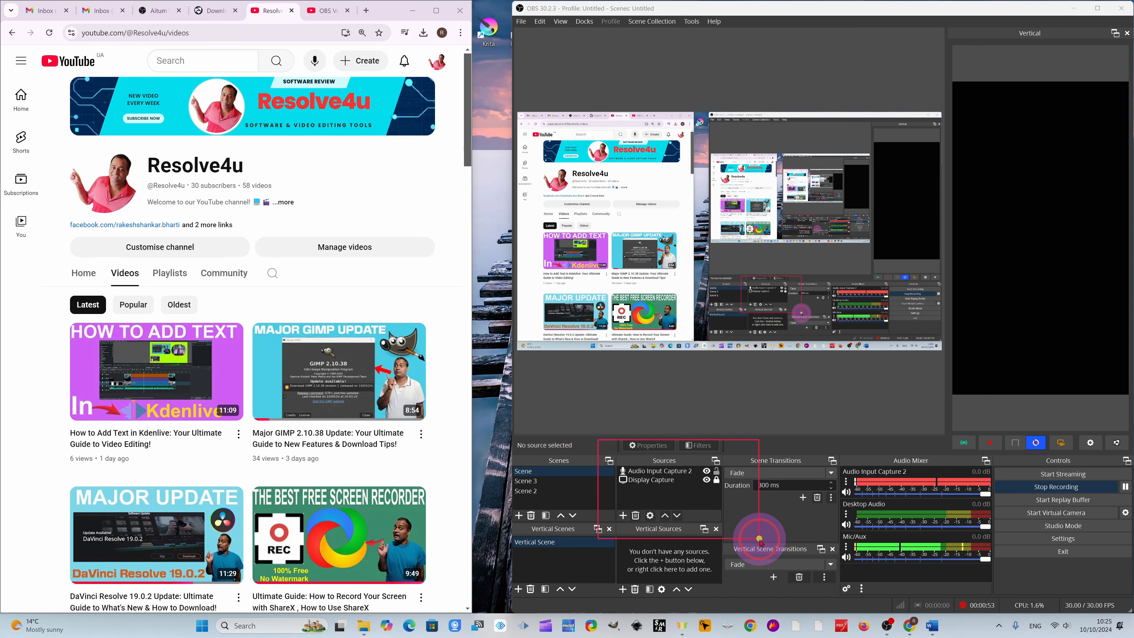
drag(776, 535, 843, 523)
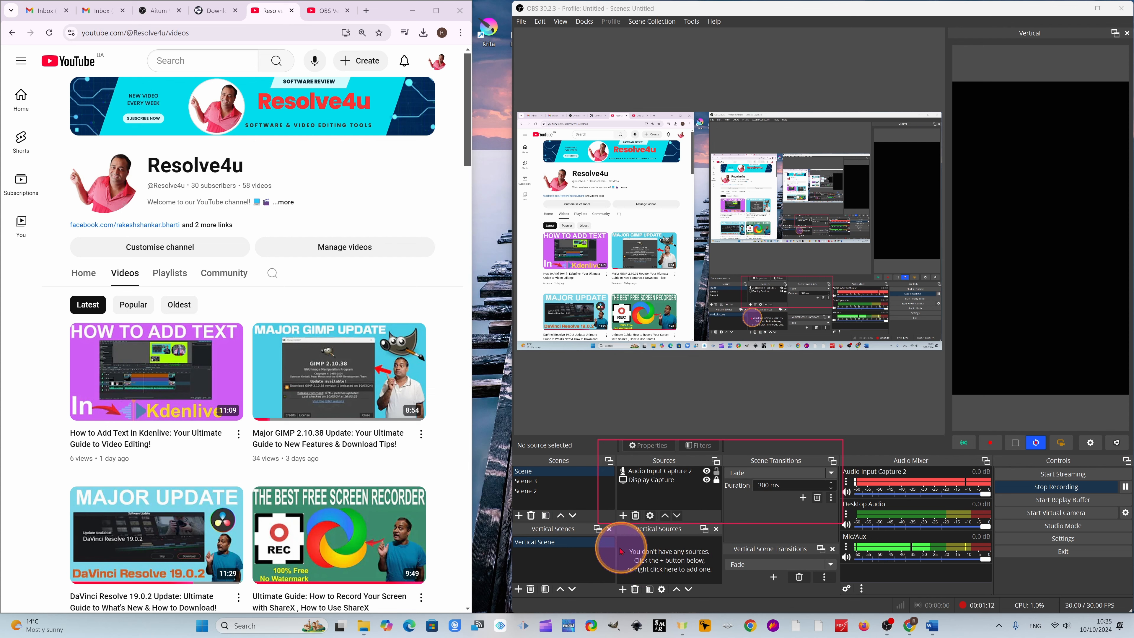
drag(595, 540, 879, 595)
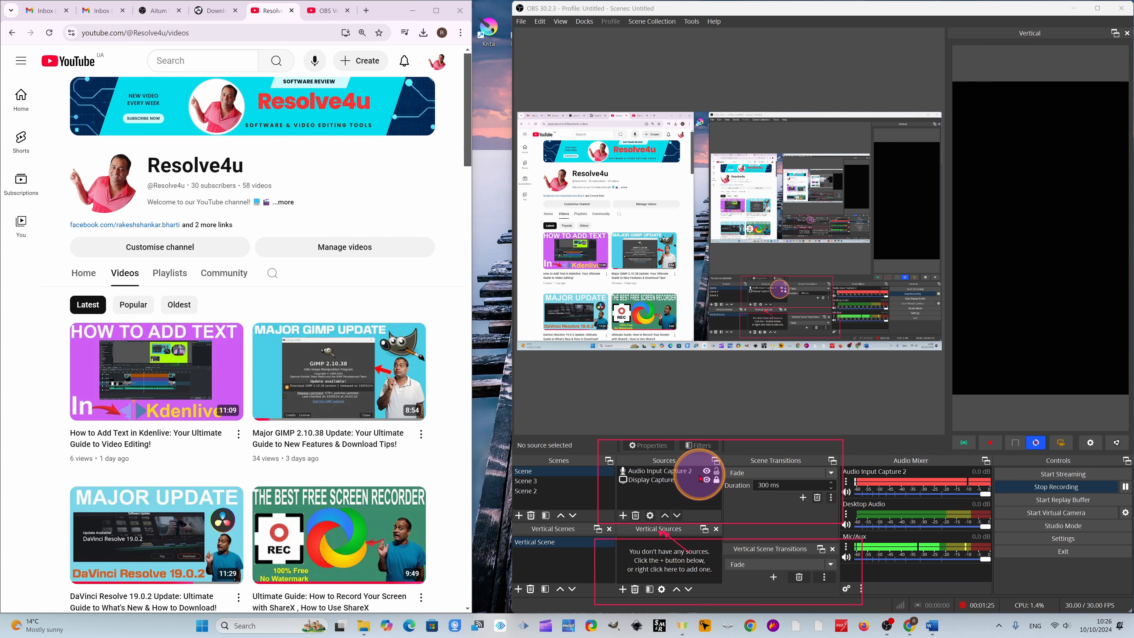
drag(705, 484, 672, 466)
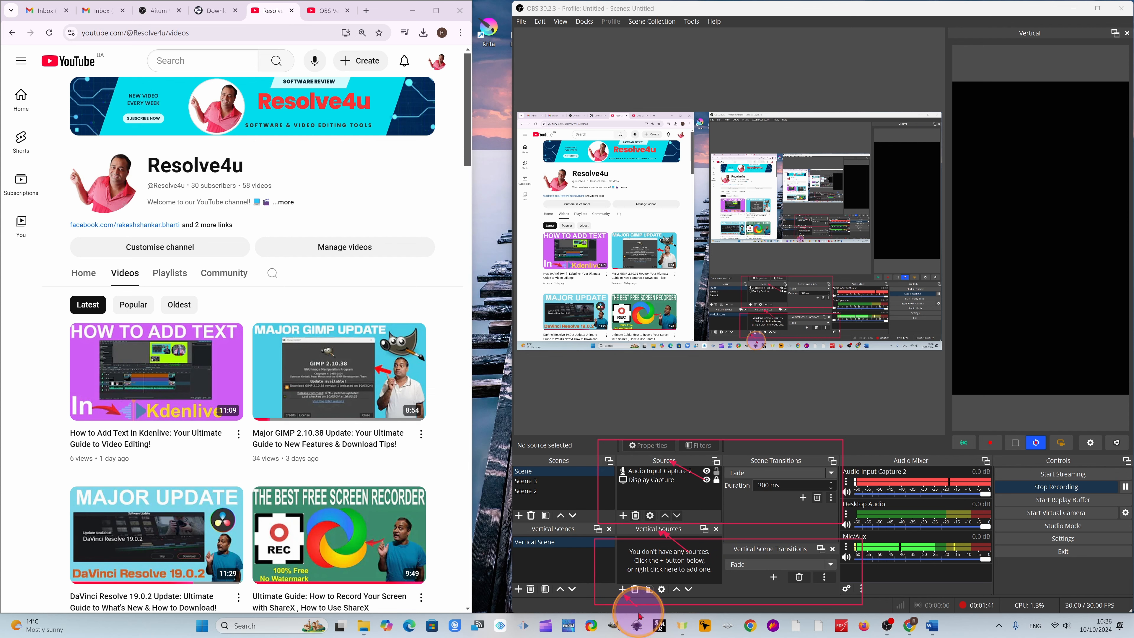
drag(638, 607, 624, 595)
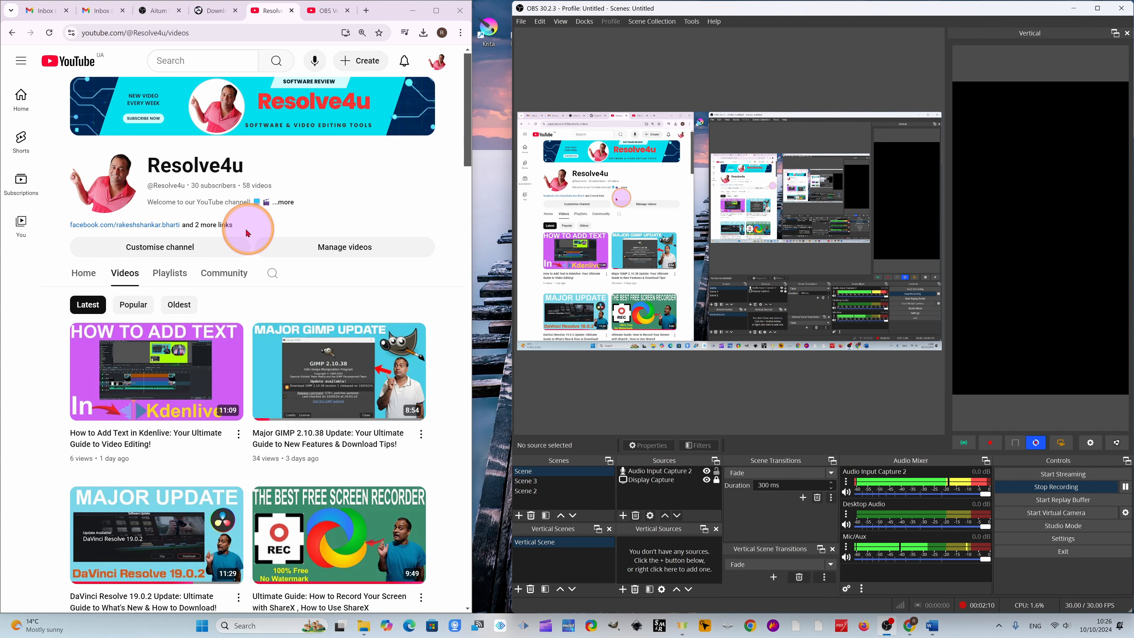
- Create a new vertical scene named "Youtube short"
mouse_move(183, 396)
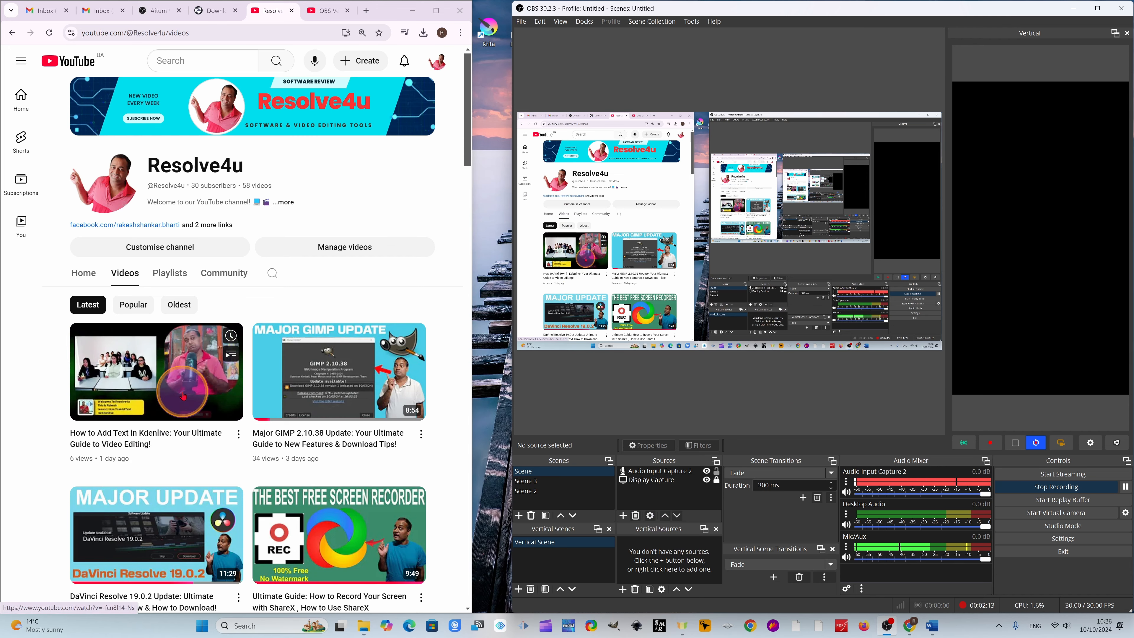
scroll(183, 395, down, 5)
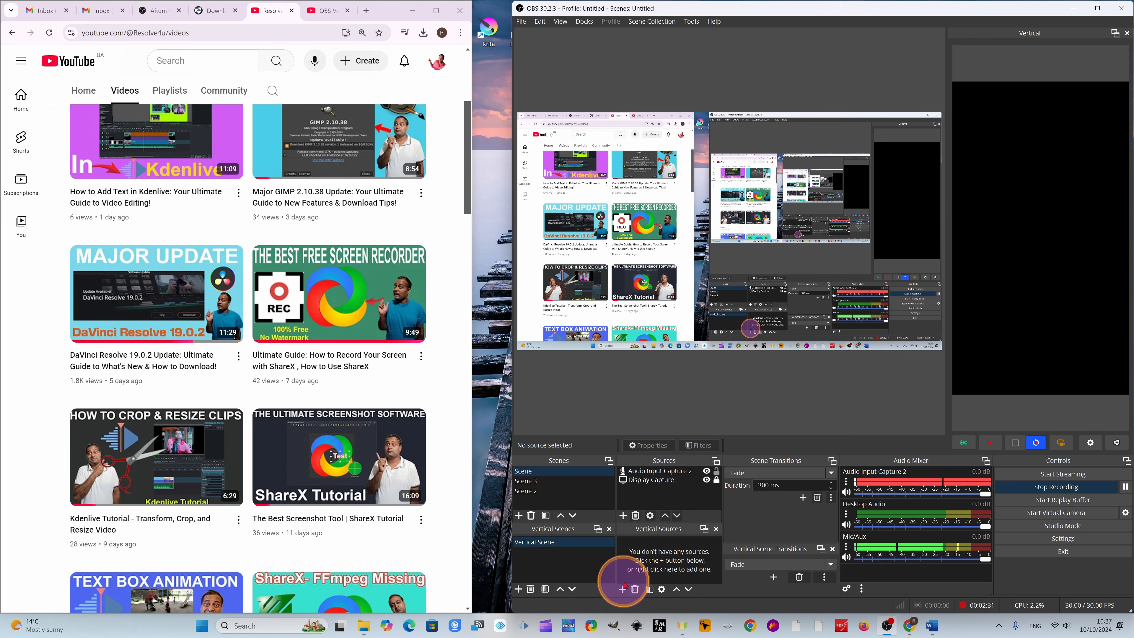
click(518, 590)
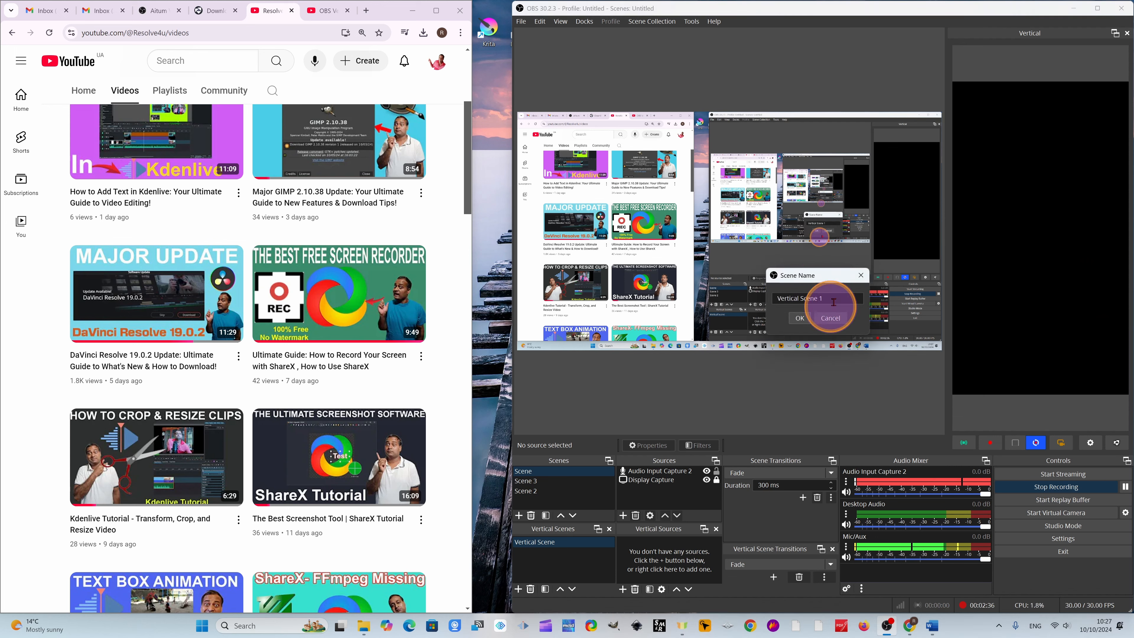
drag(824, 302, 765, 293)
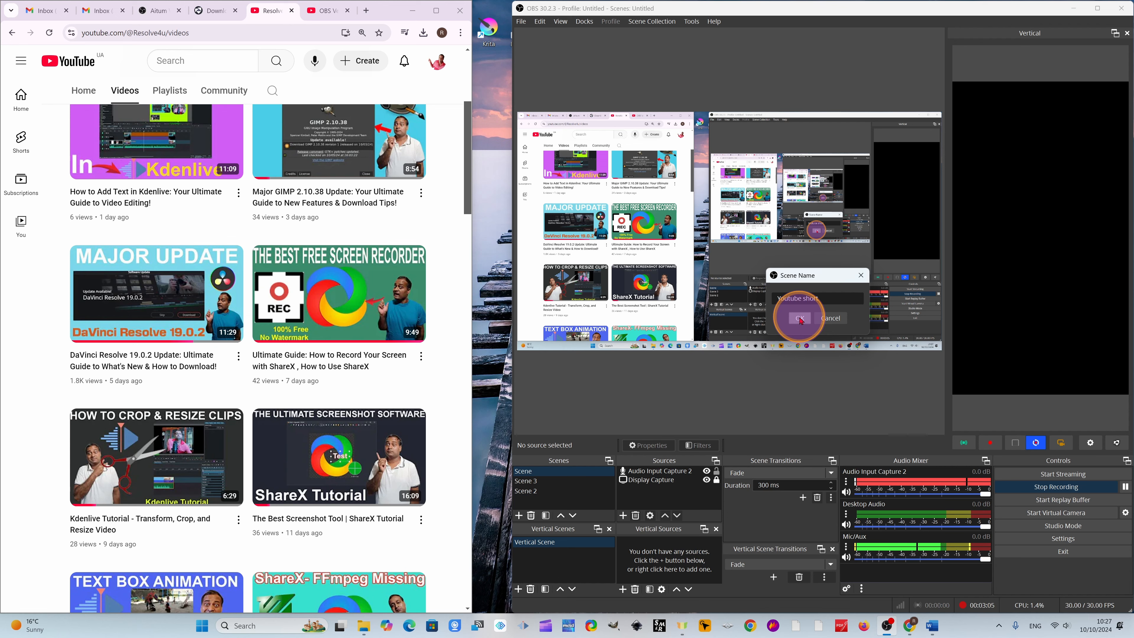
click(799, 318)
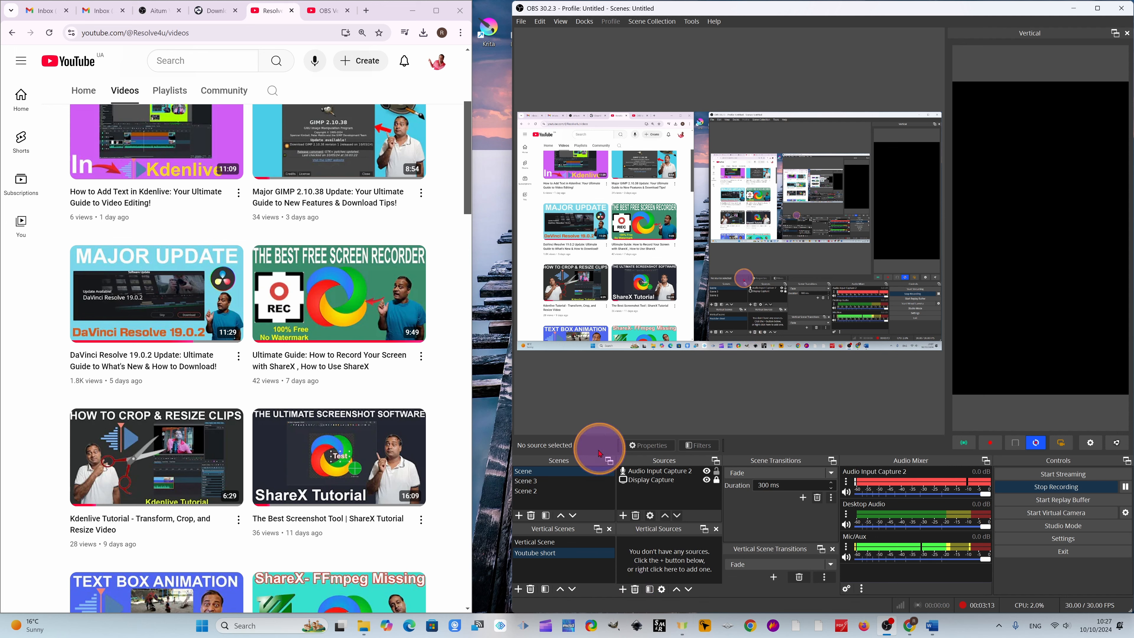
- Add an audio input capture using Microphone (Yeti Stereo Microphone) and a display capture to the Youtube short vertical scene
click(623, 589)
mouse_move(699, 392)
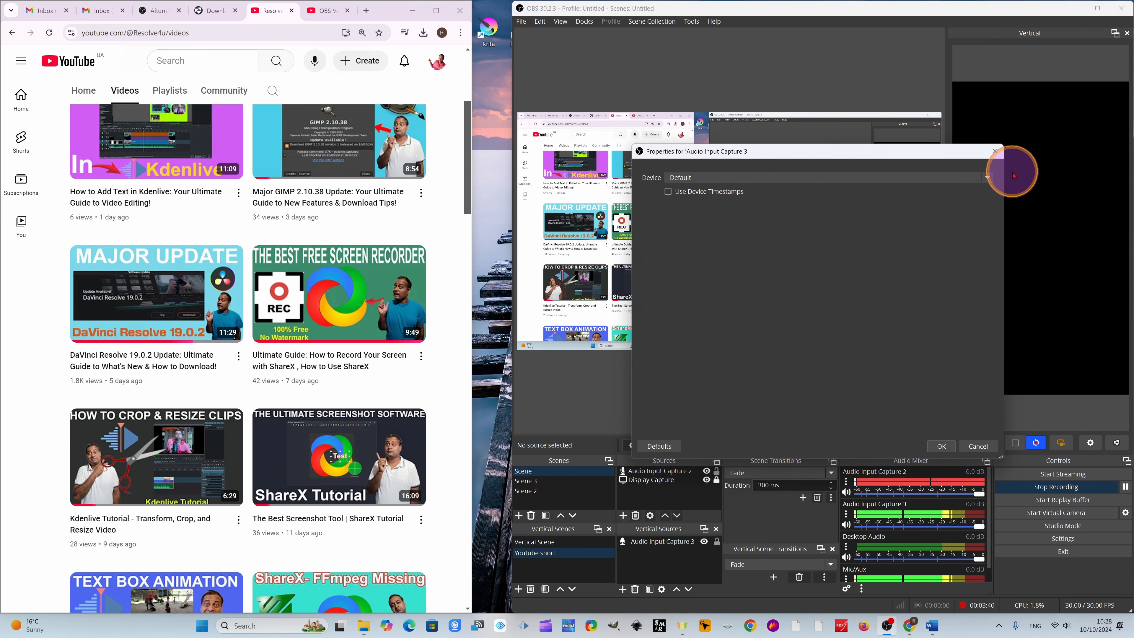
click(985, 177)
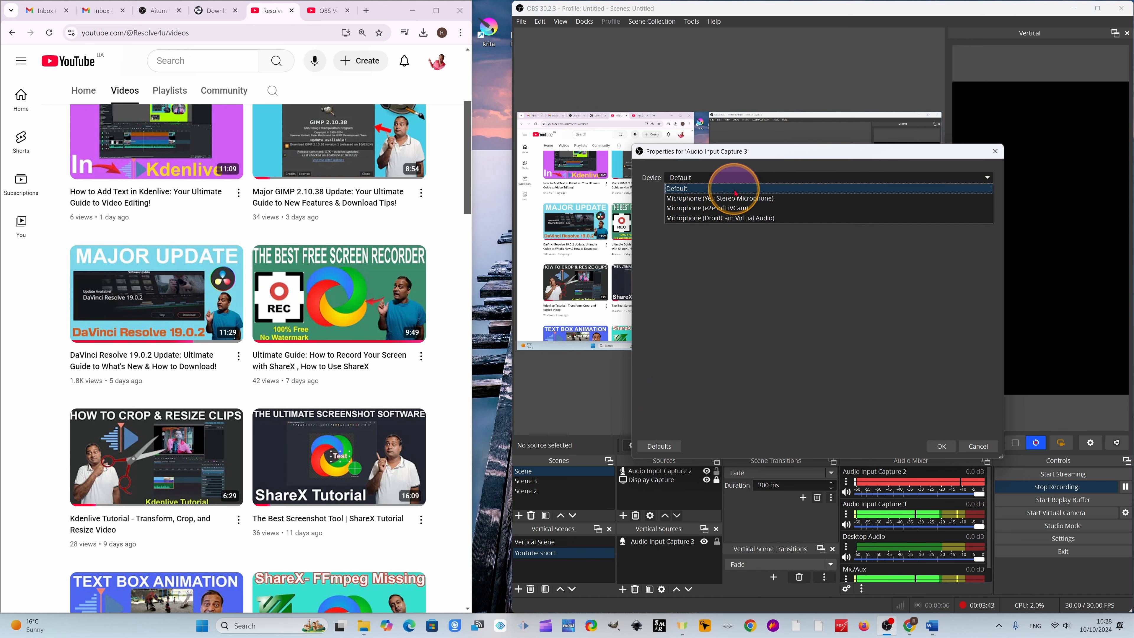
click(724, 198)
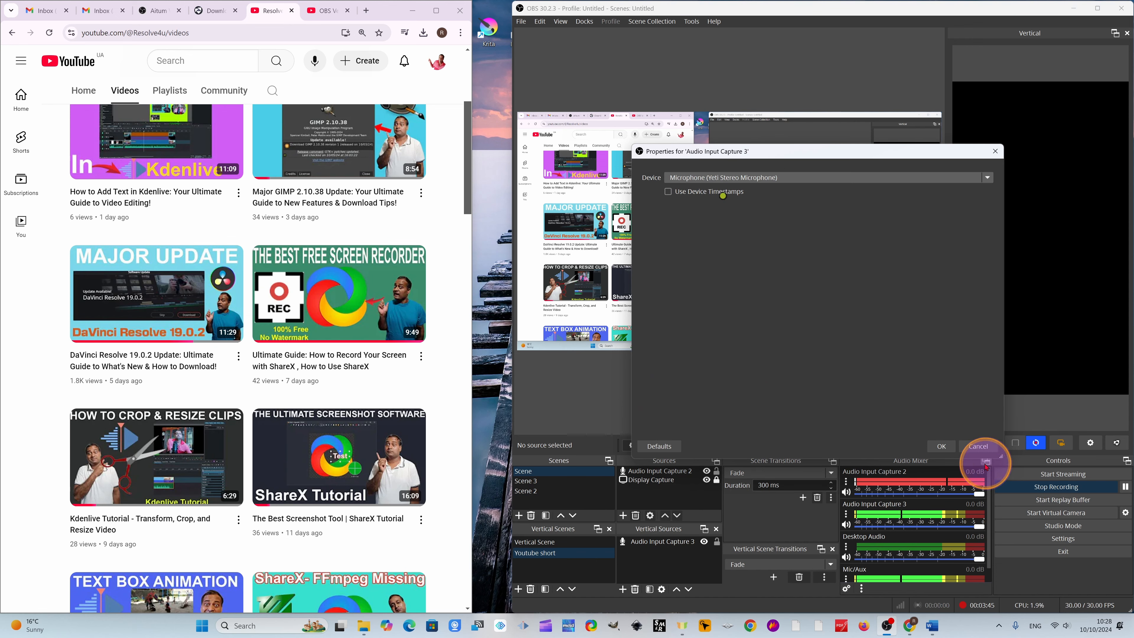
click(944, 448)
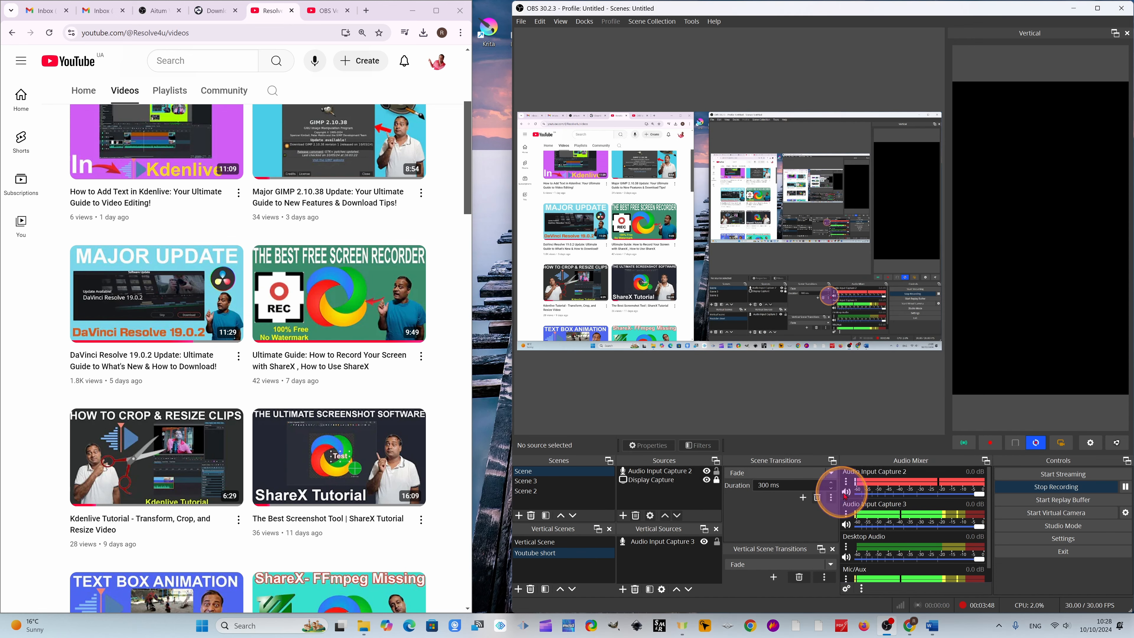
click(622, 590)
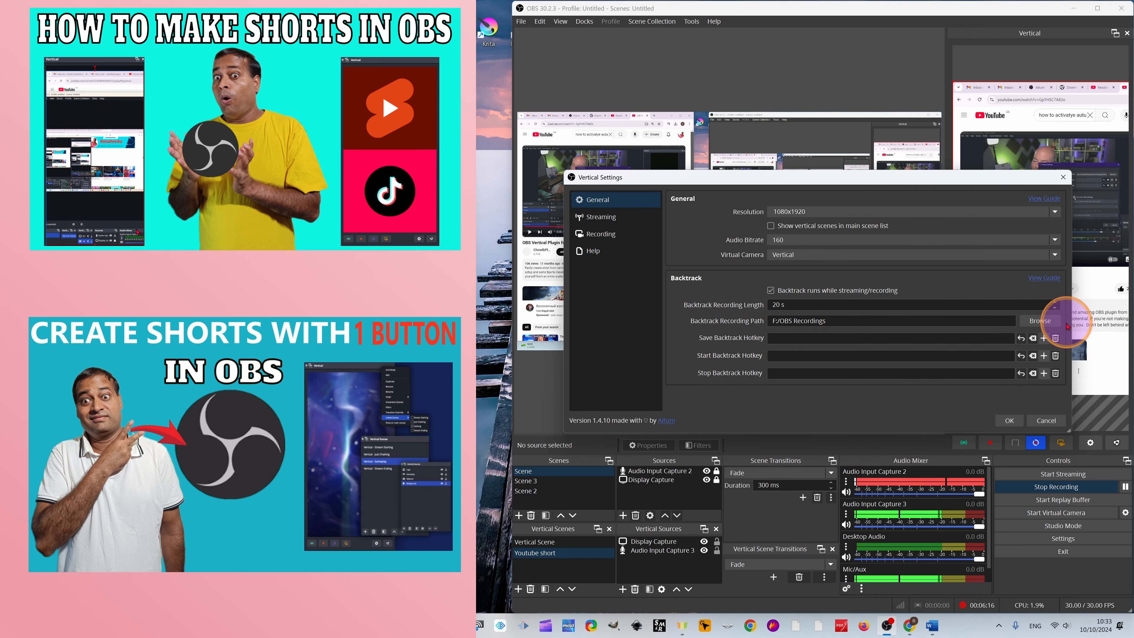
- Set the vertical canvas recording path to the F:/OBS Recordings folder
click(601, 216)
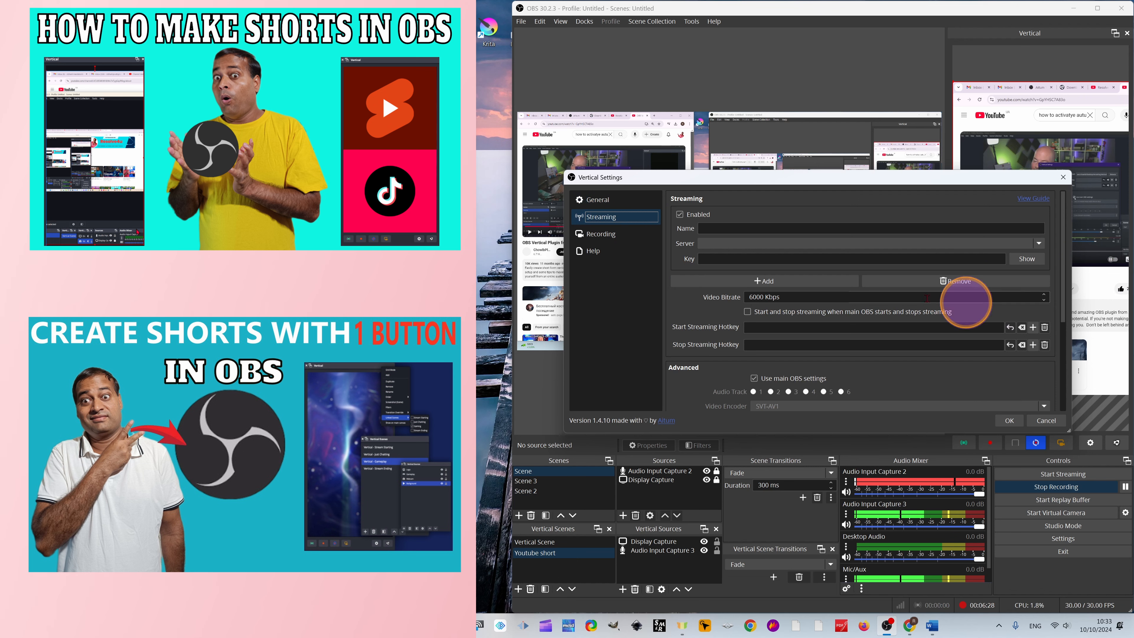
click(592, 241)
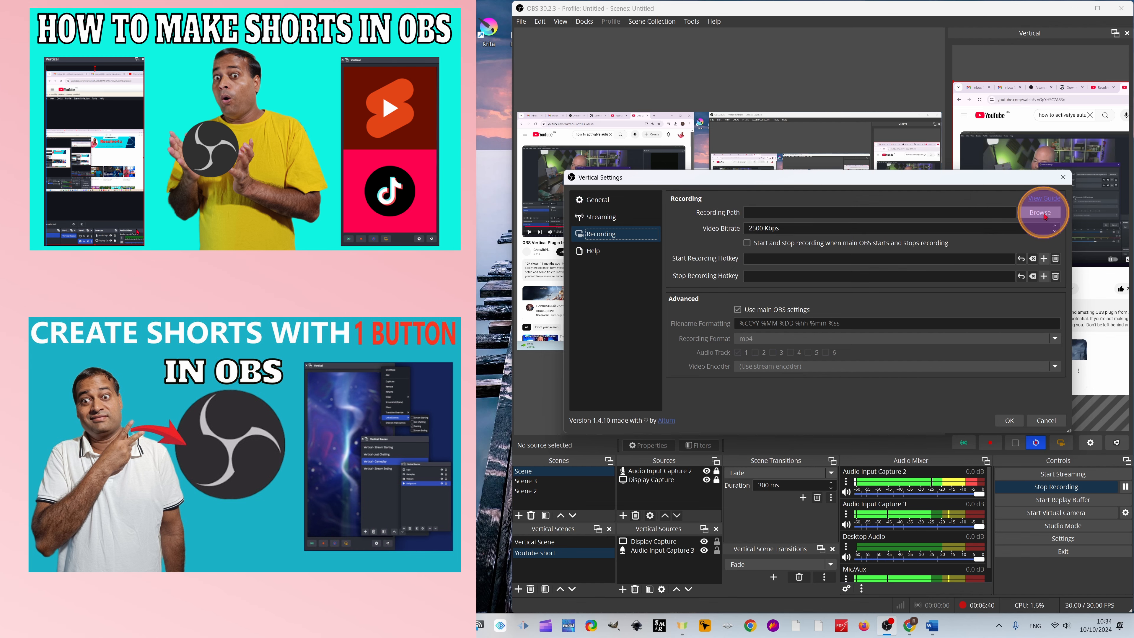
click(1040, 213)
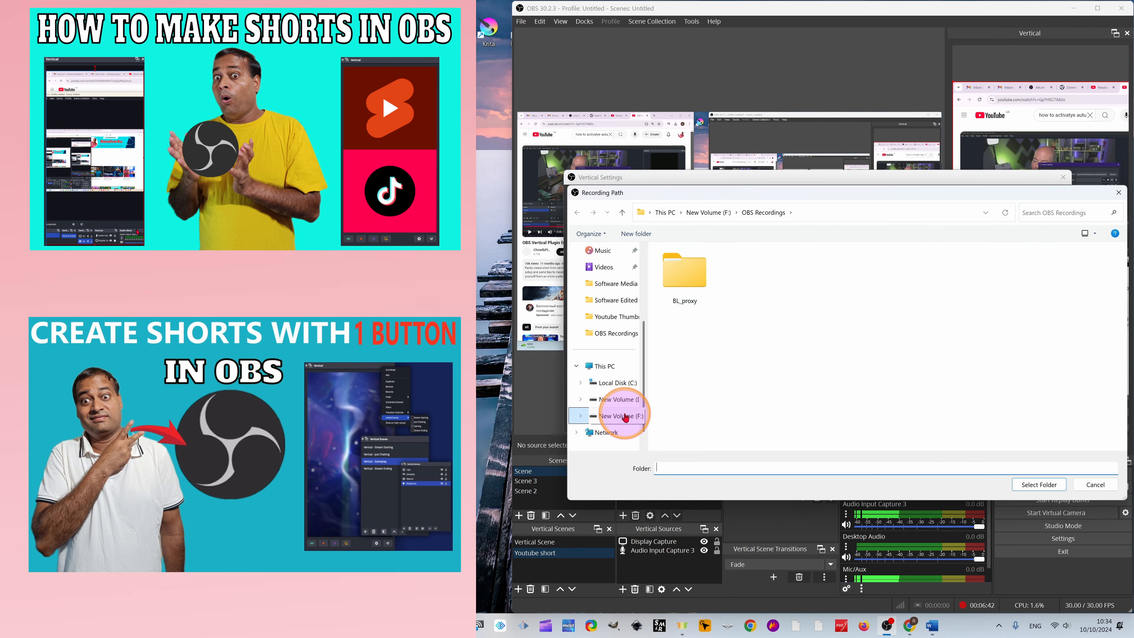
click(619, 333)
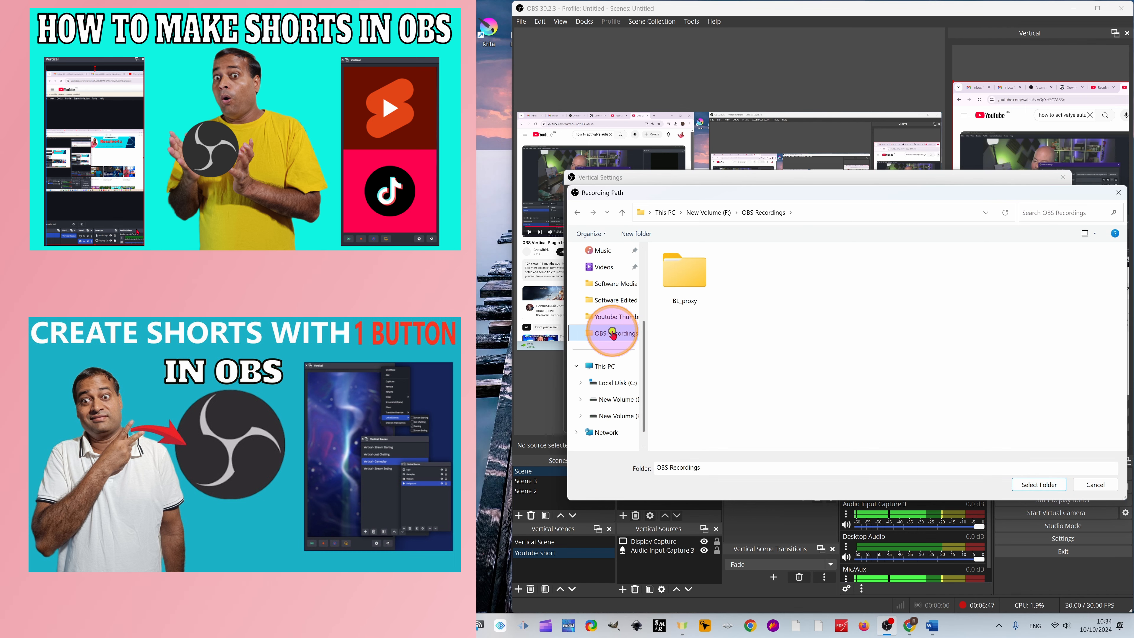
click(1039, 484)
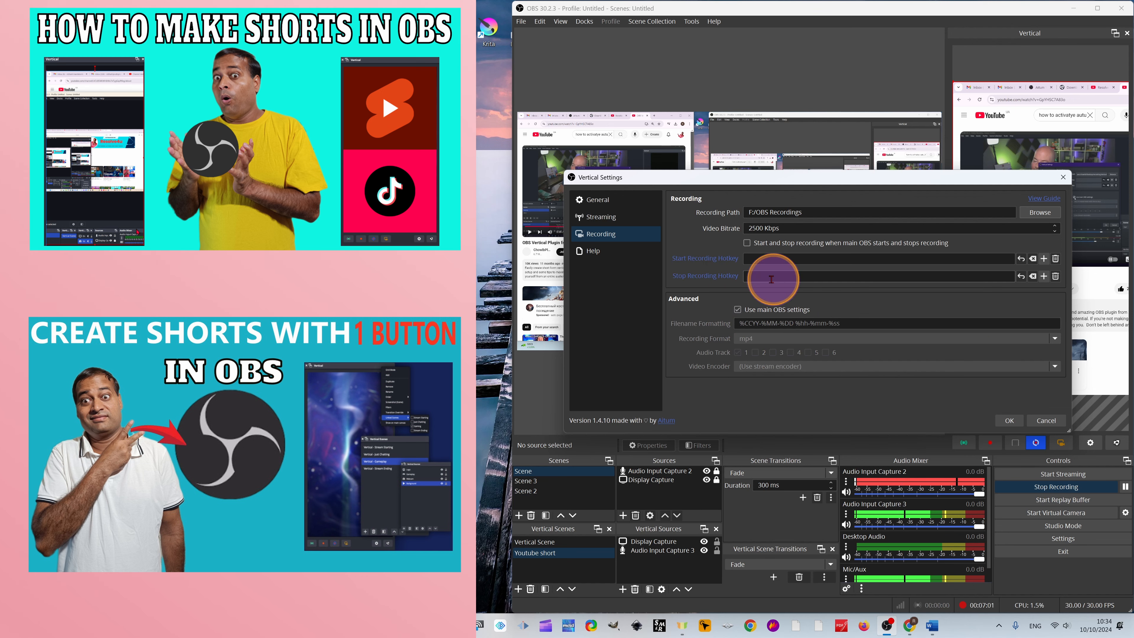
- Review the help resources and the recording and general options in the Vertical Settings, and accept the settings
click(593, 252)
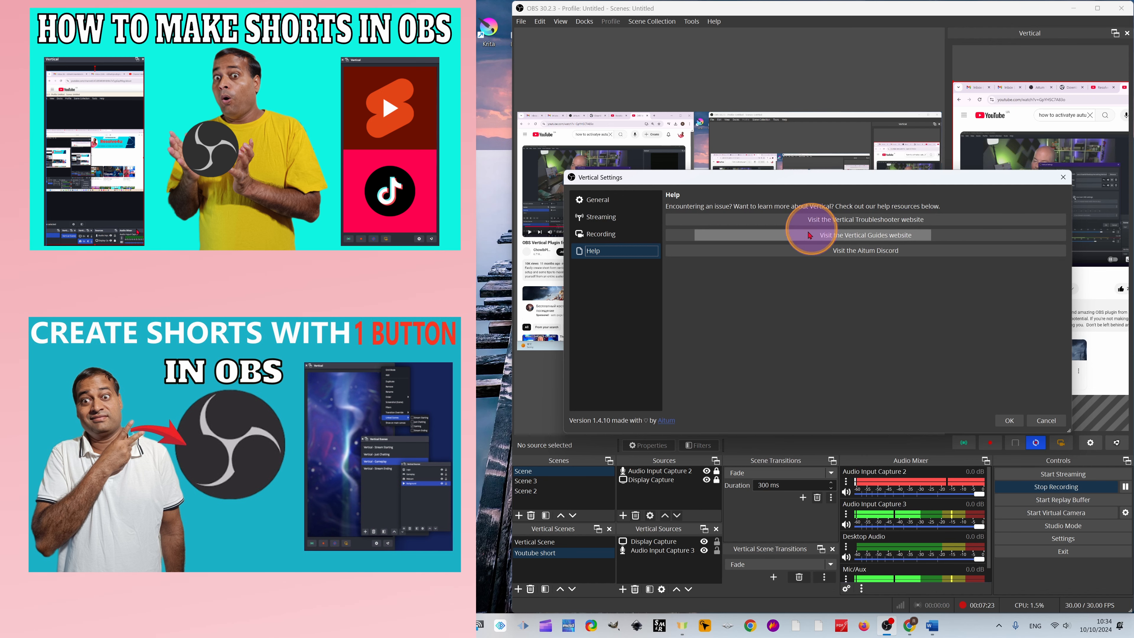
click(598, 234)
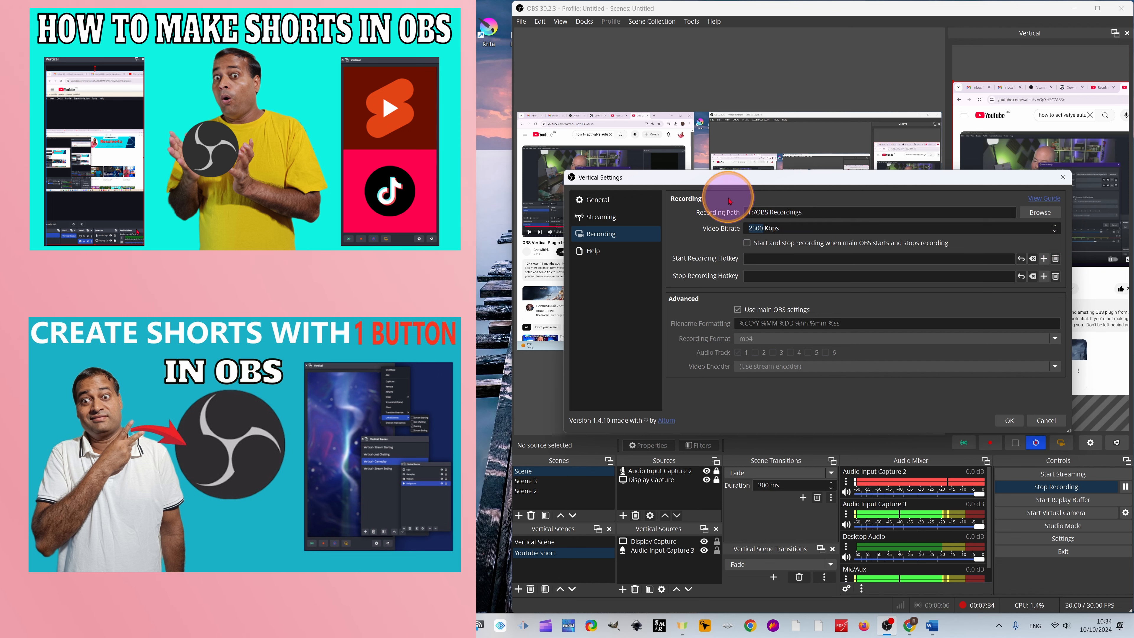
click(580, 199)
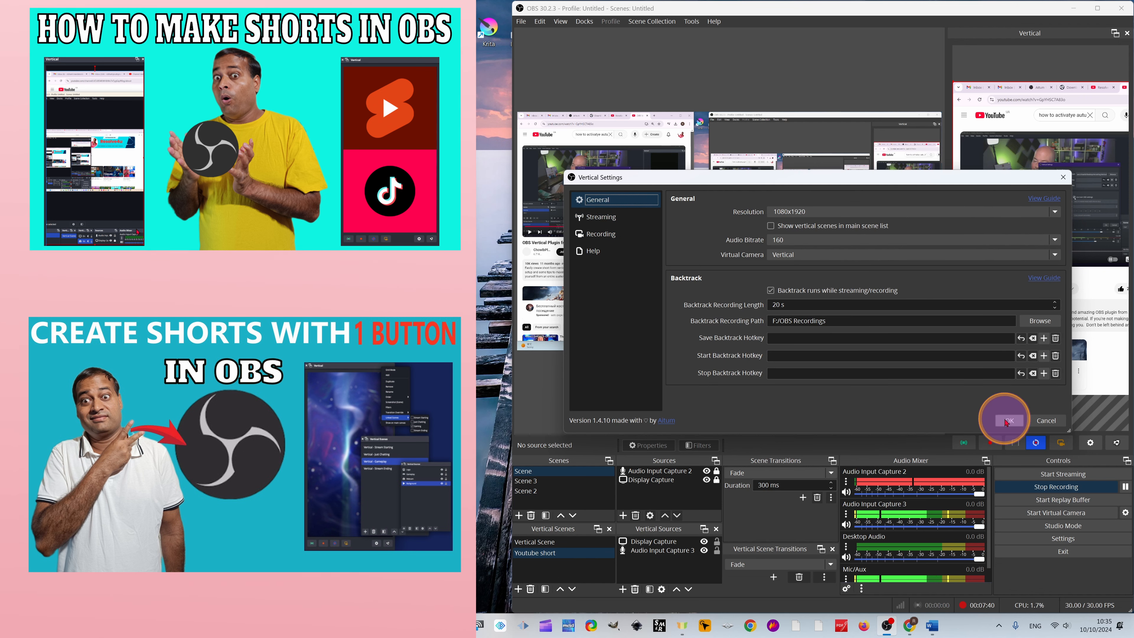
click(1007, 421)
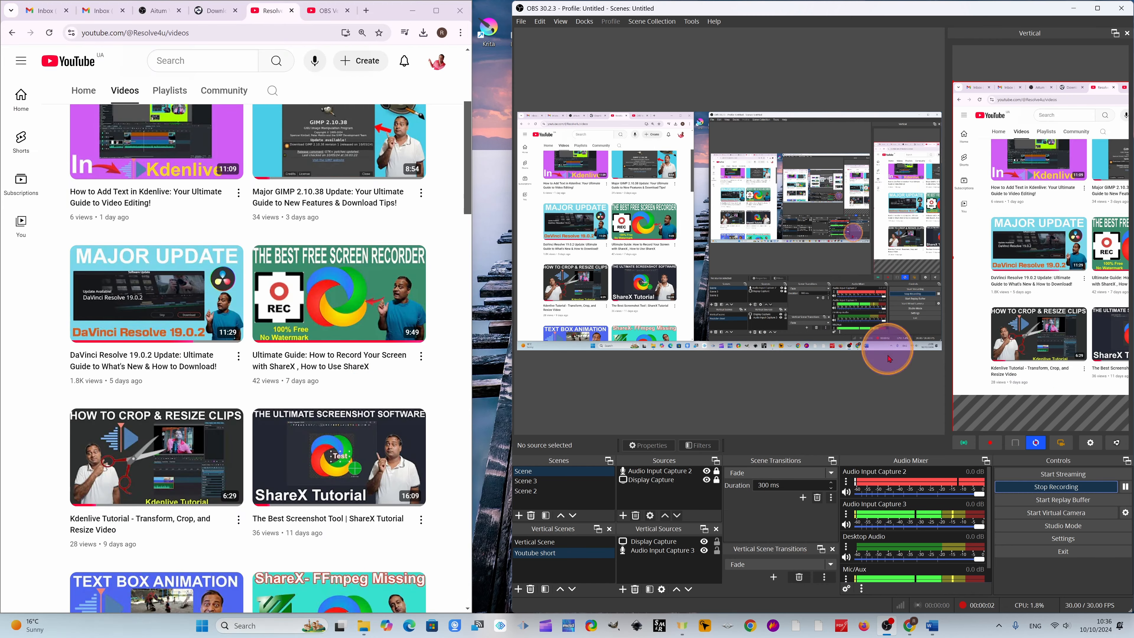
click(622, 589)
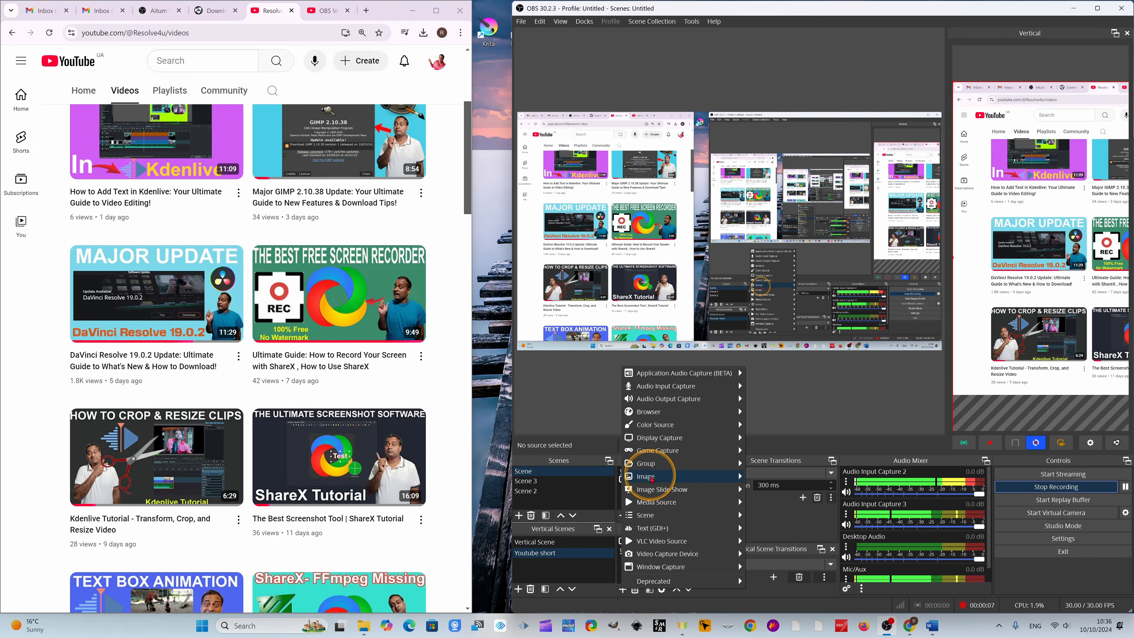
mouse_move(656, 391)
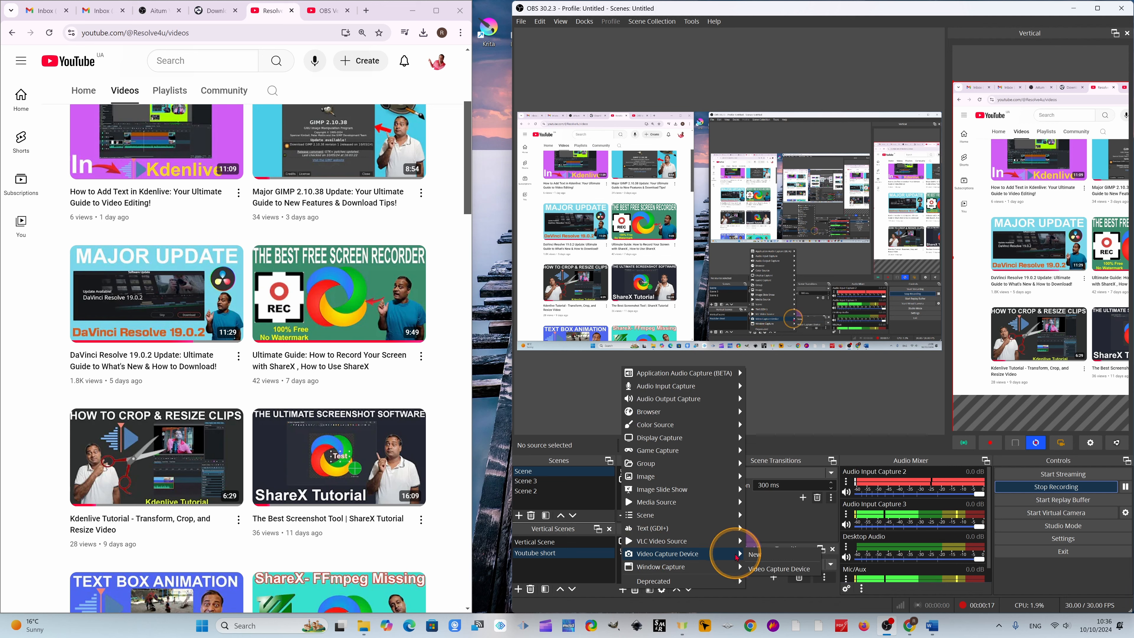
click(857, 393)
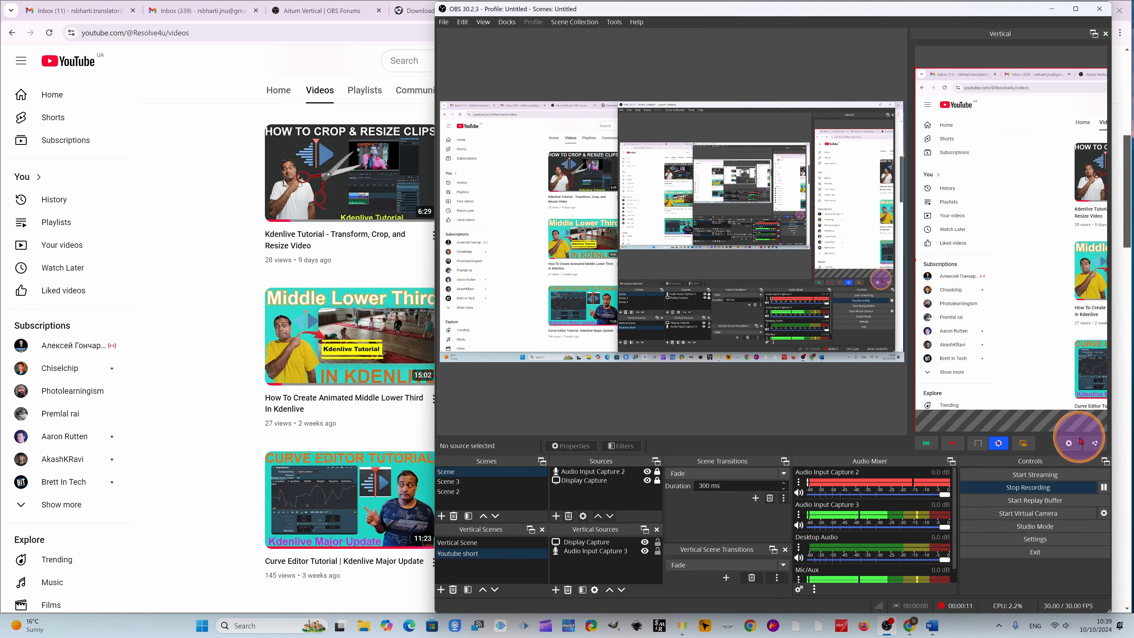
click(1072, 444)
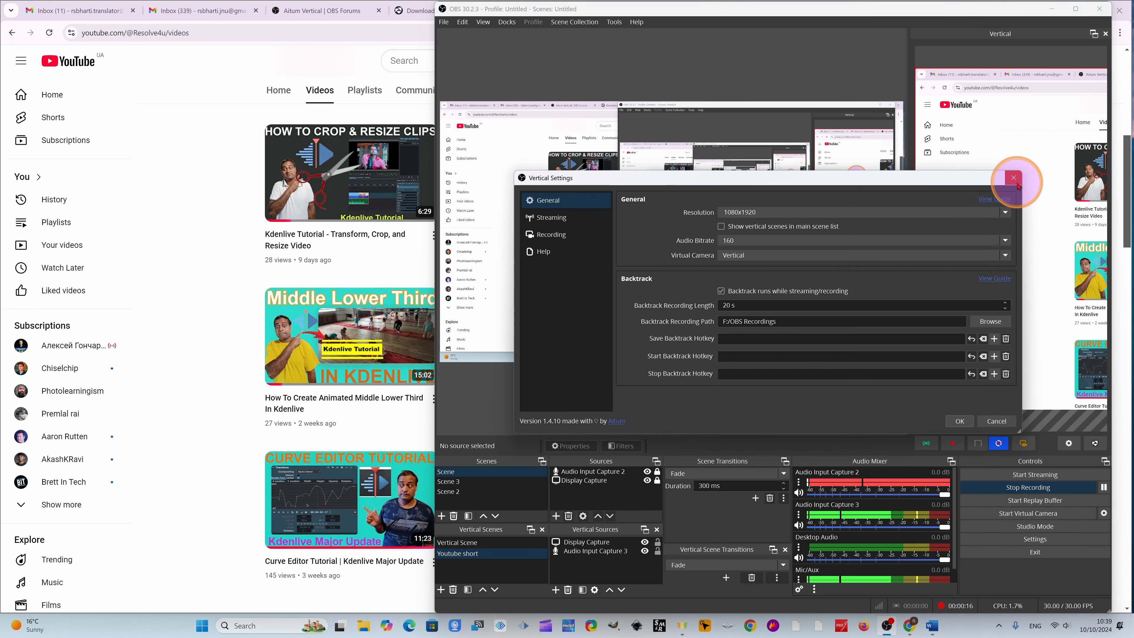
click(1016, 181)
- Fit the display capture to the screen of the vertical canvas
right_click(1057, 342)
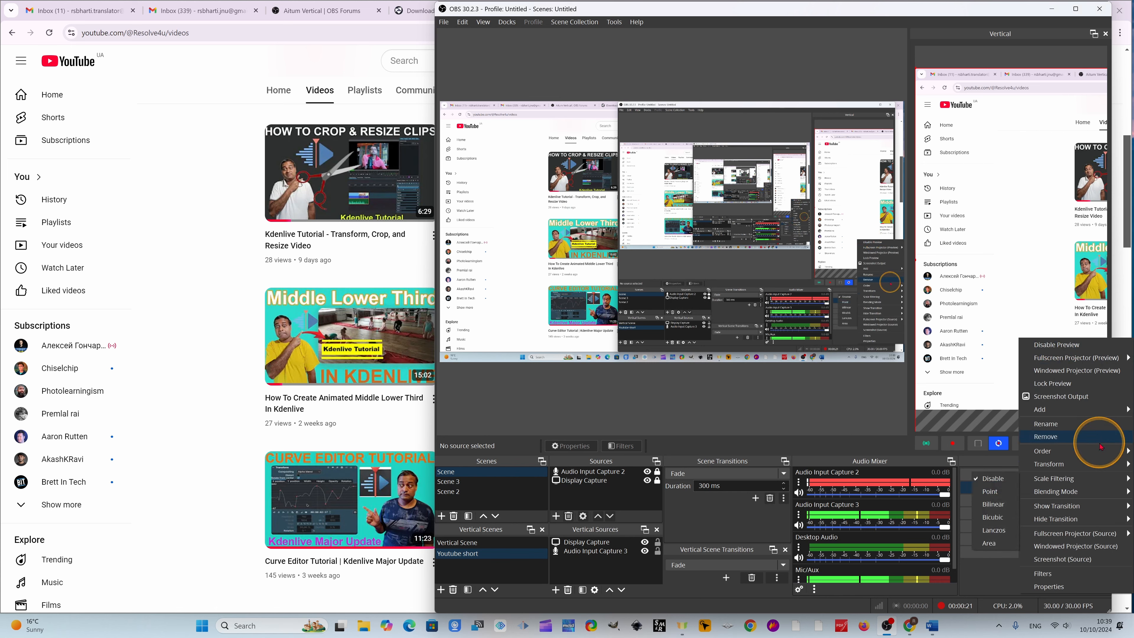
mouse_move(1080, 470)
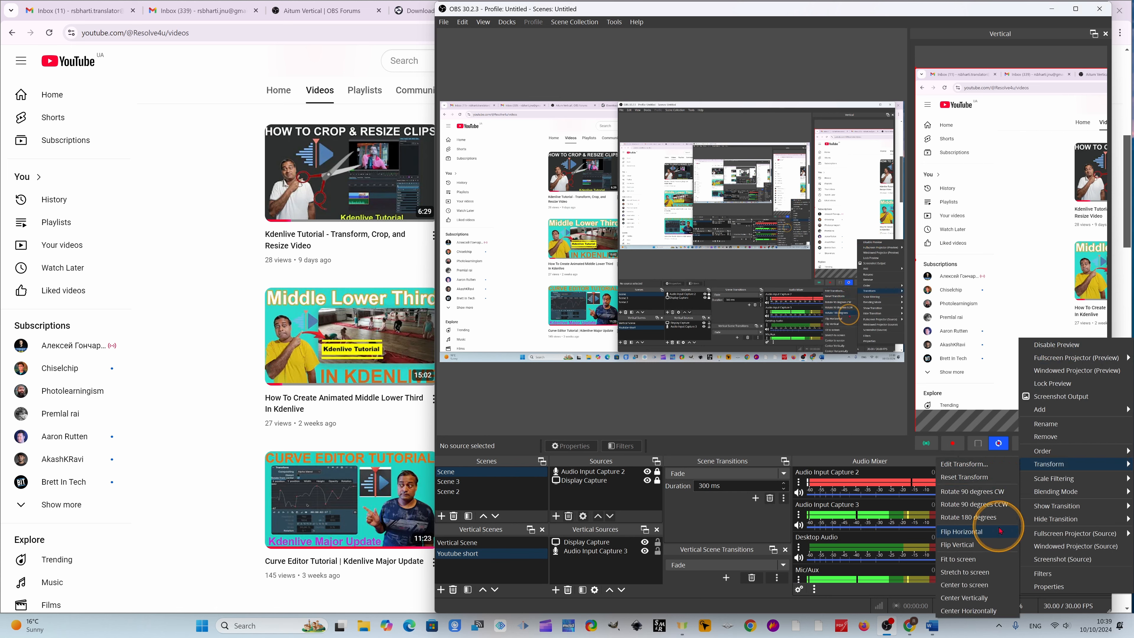
click(954, 562)
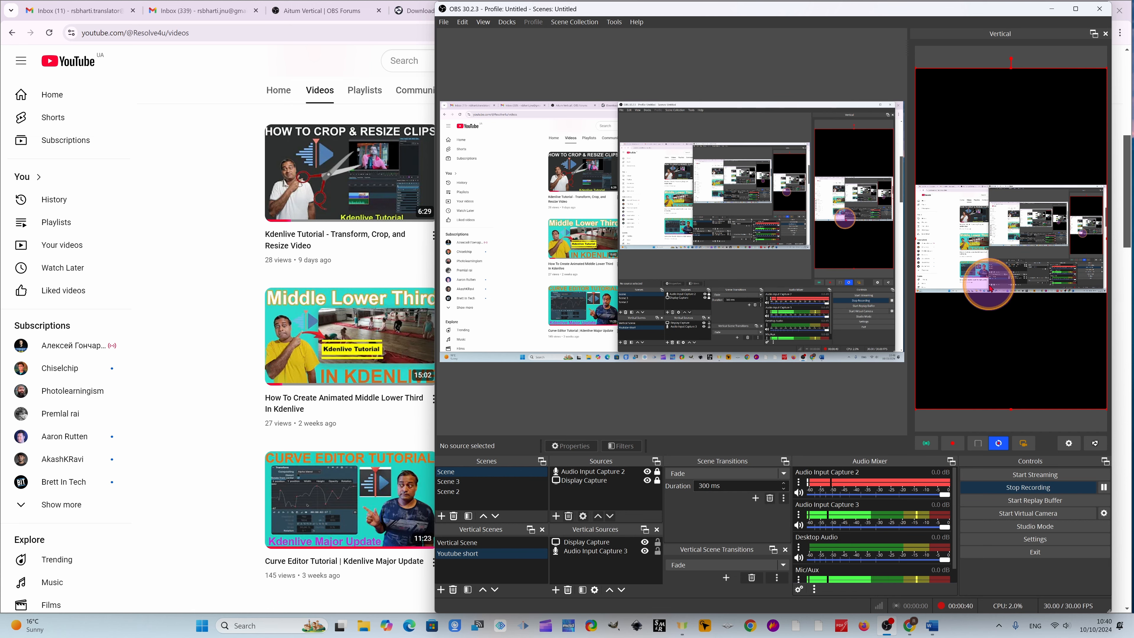
- Stretch the display capture to fill the whole vertical canvas
right_click(1045, 271)
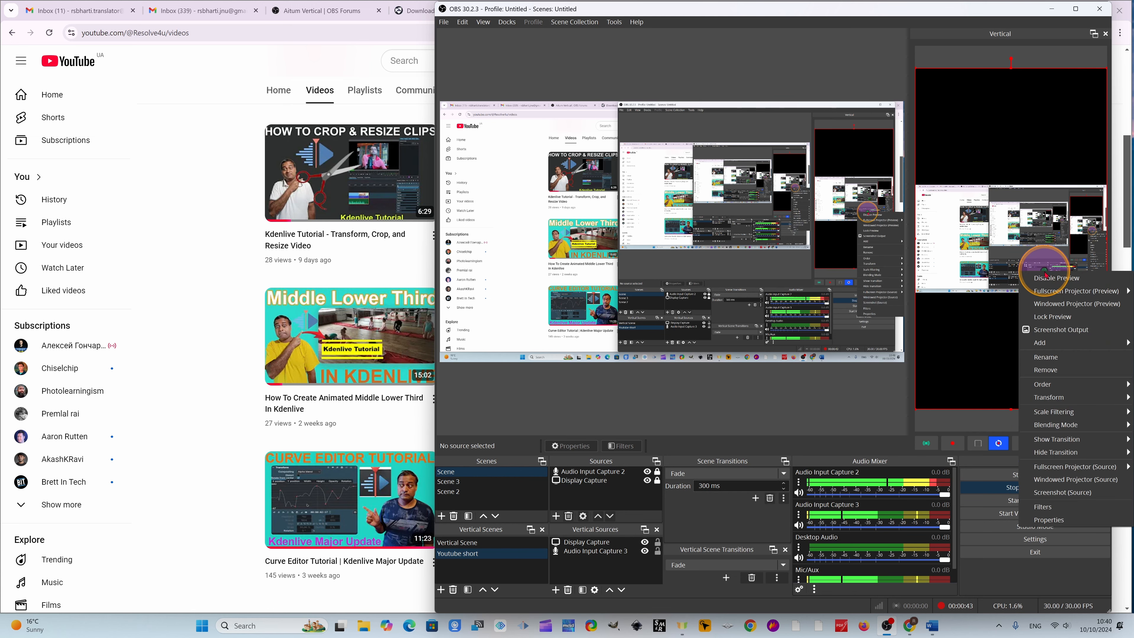
mouse_move(1047, 445)
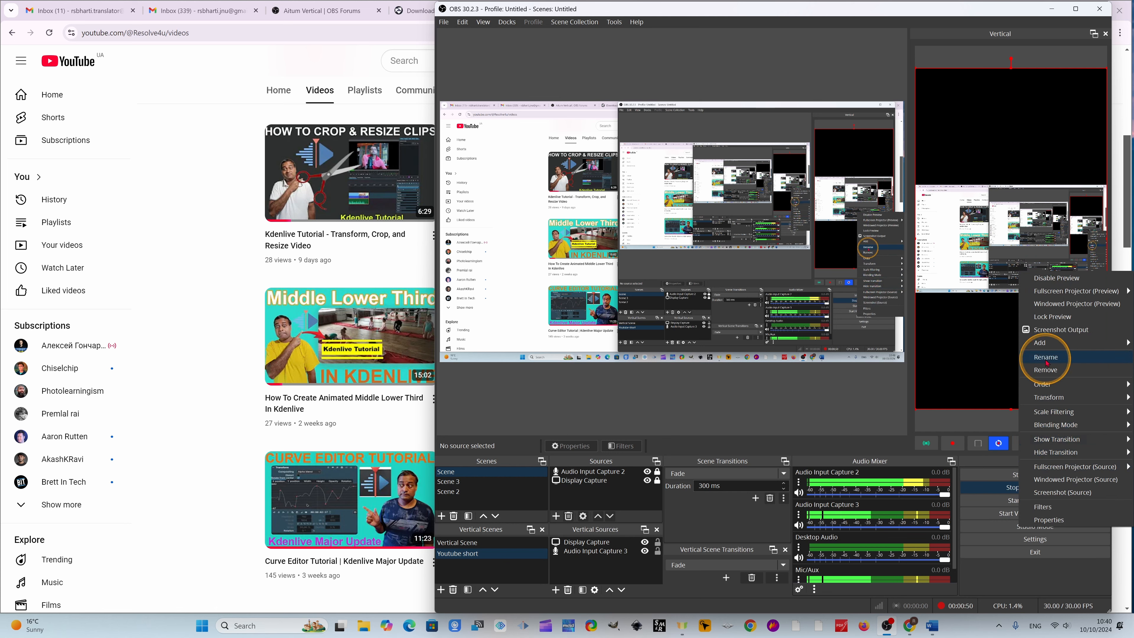
mouse_move(1056, 396)
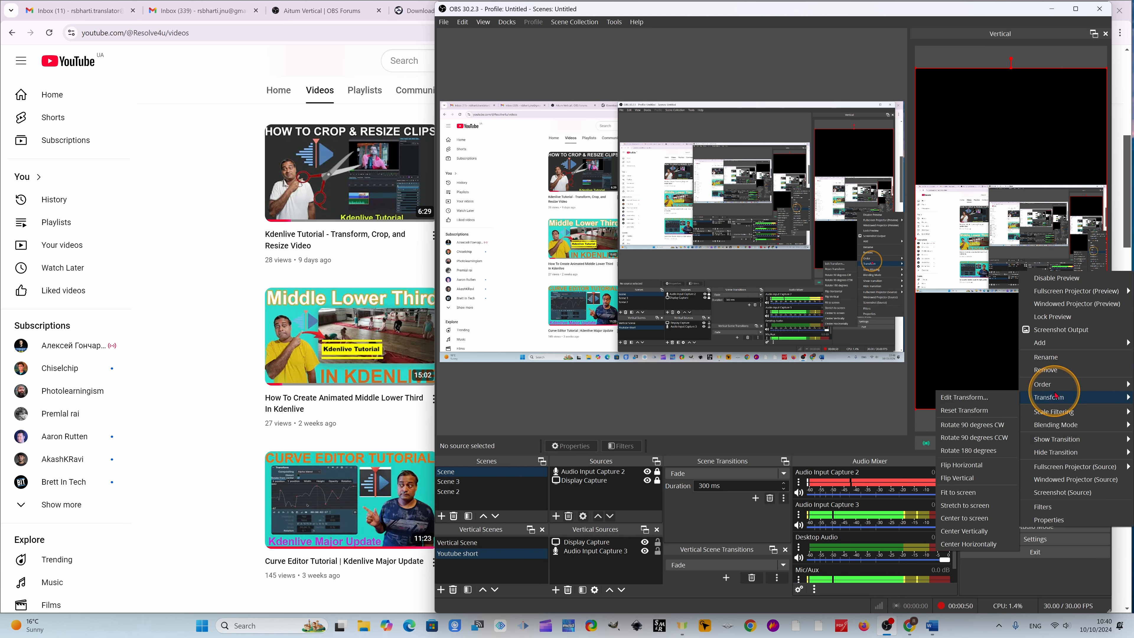
click(962, 506)
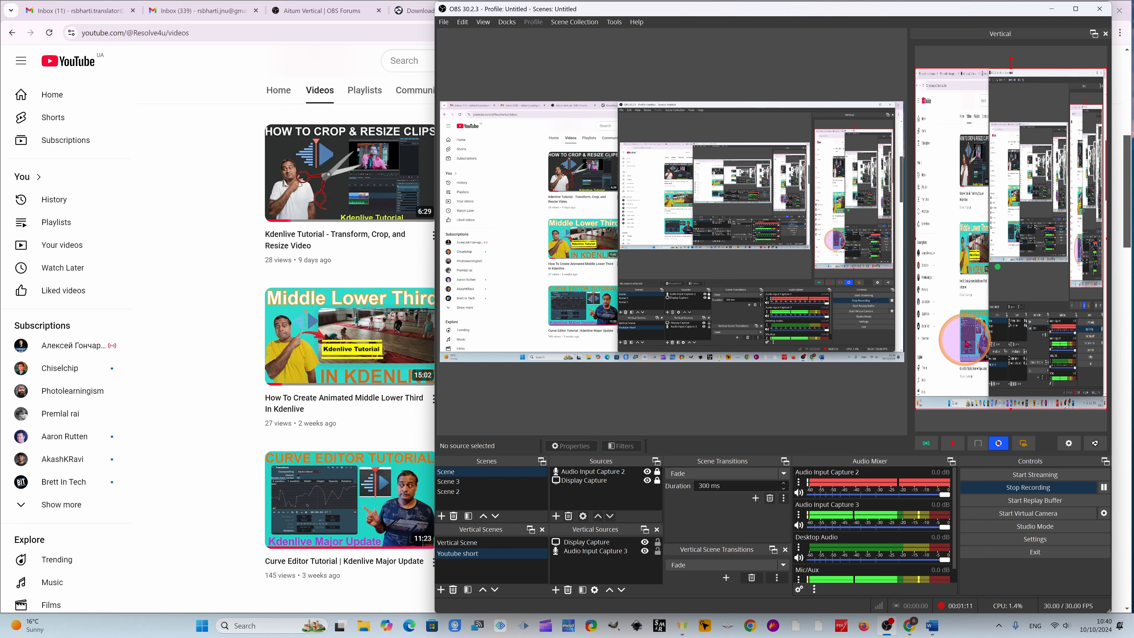
- Center the stretched display capture on the vertical canvas
right_click(1020, 339)
mouse_move(1055, 465)
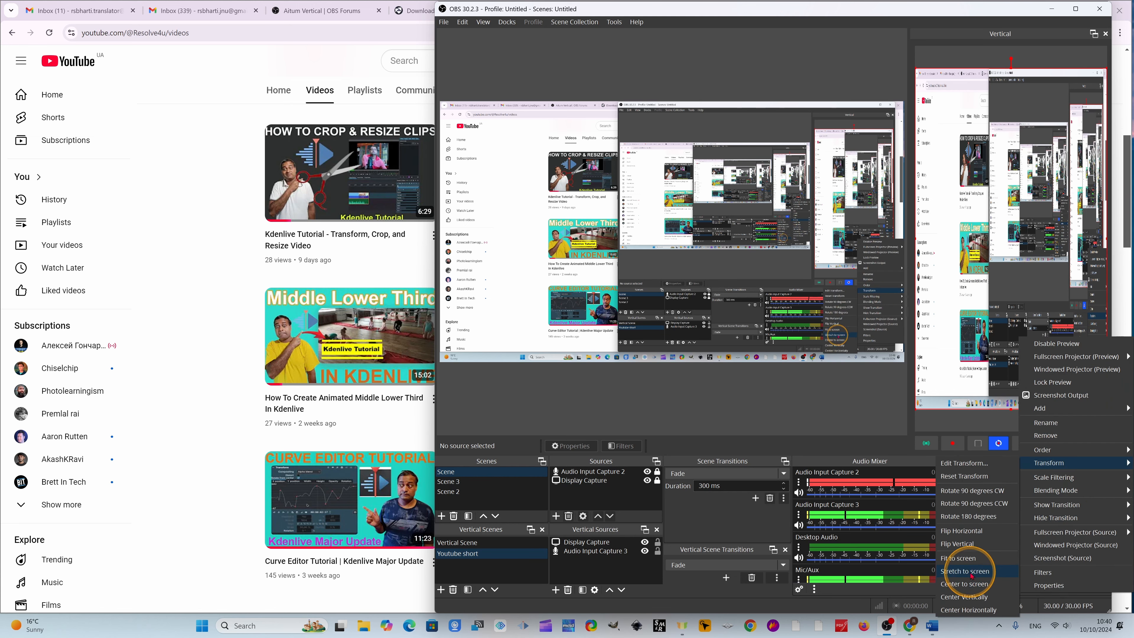
click(957, 584)
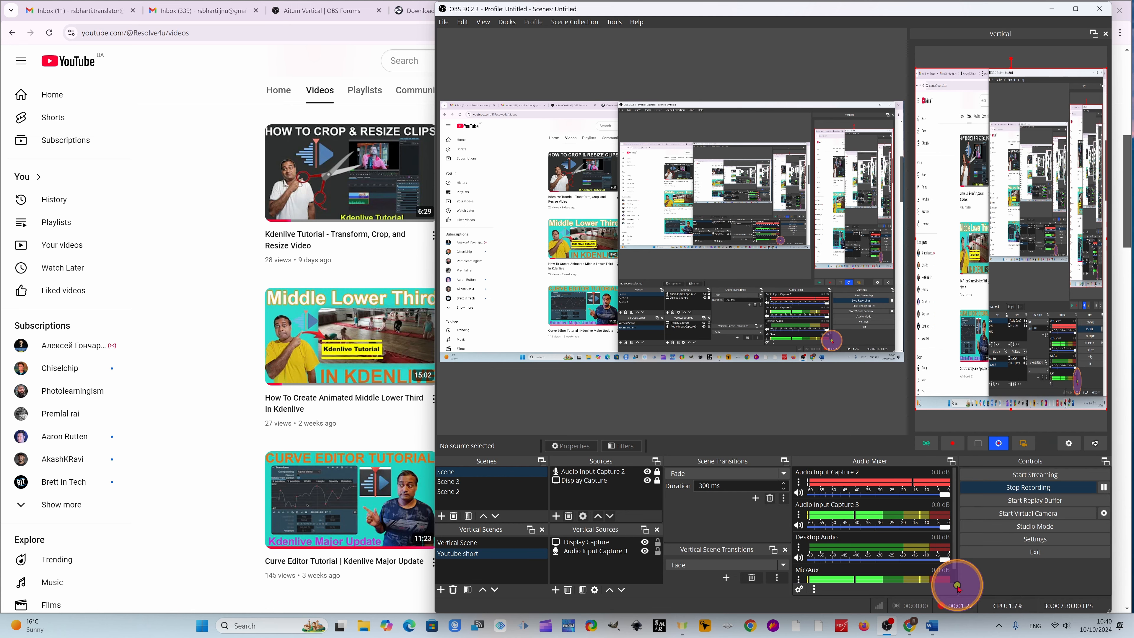
- Change the stretched display capture back to Fit to screen on the vertical canvas
right_click(1001, 292)
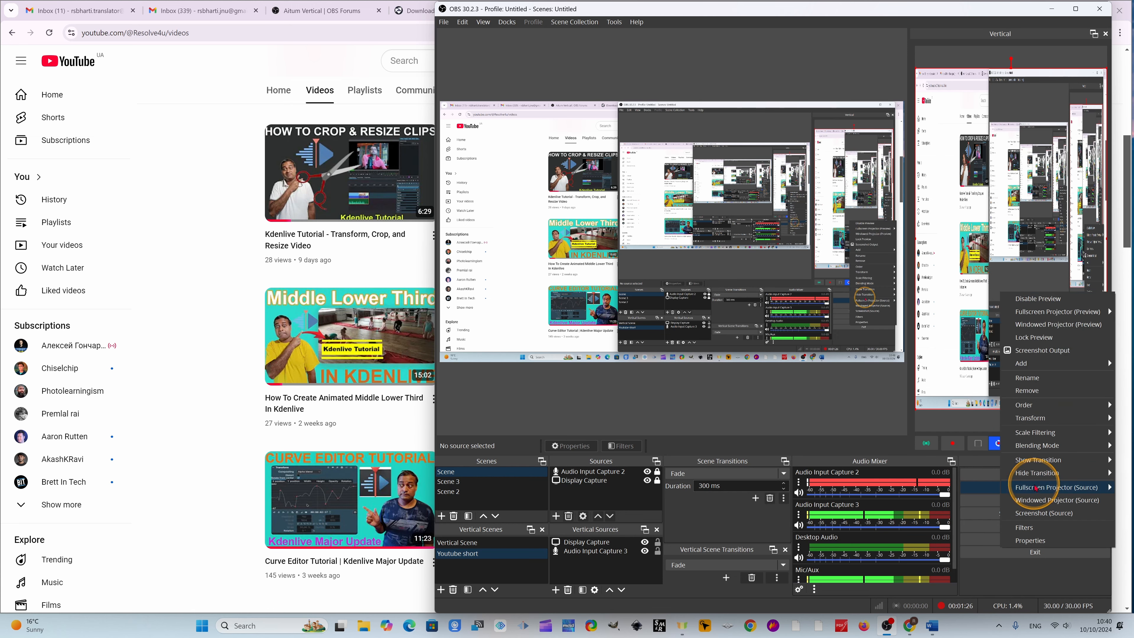
mouse_move(1034, 421)
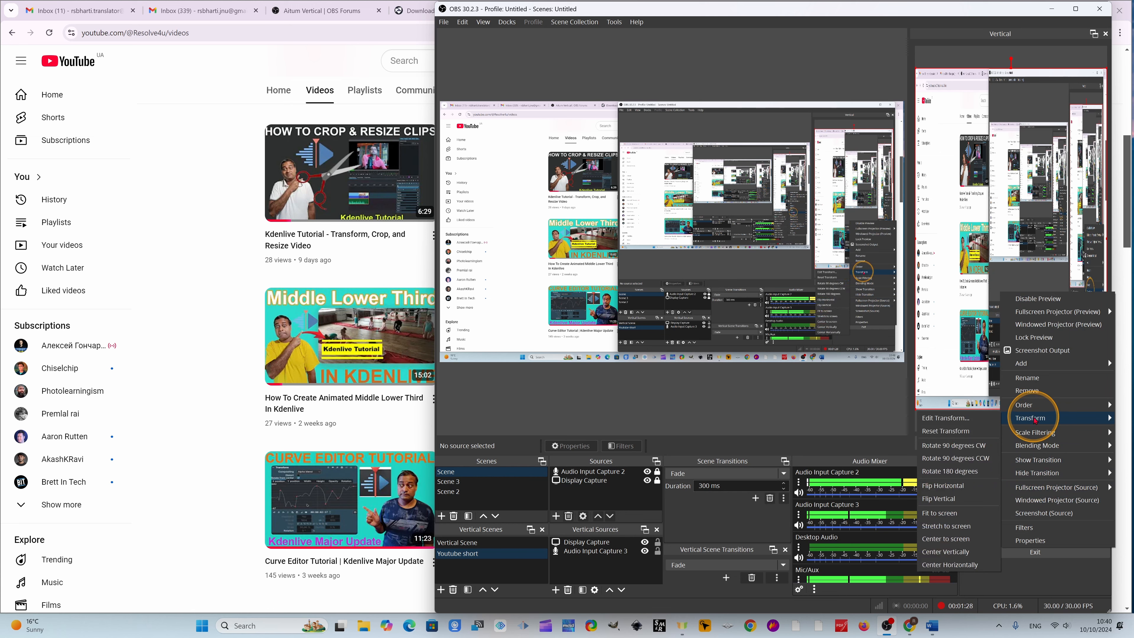
click(948, 515)
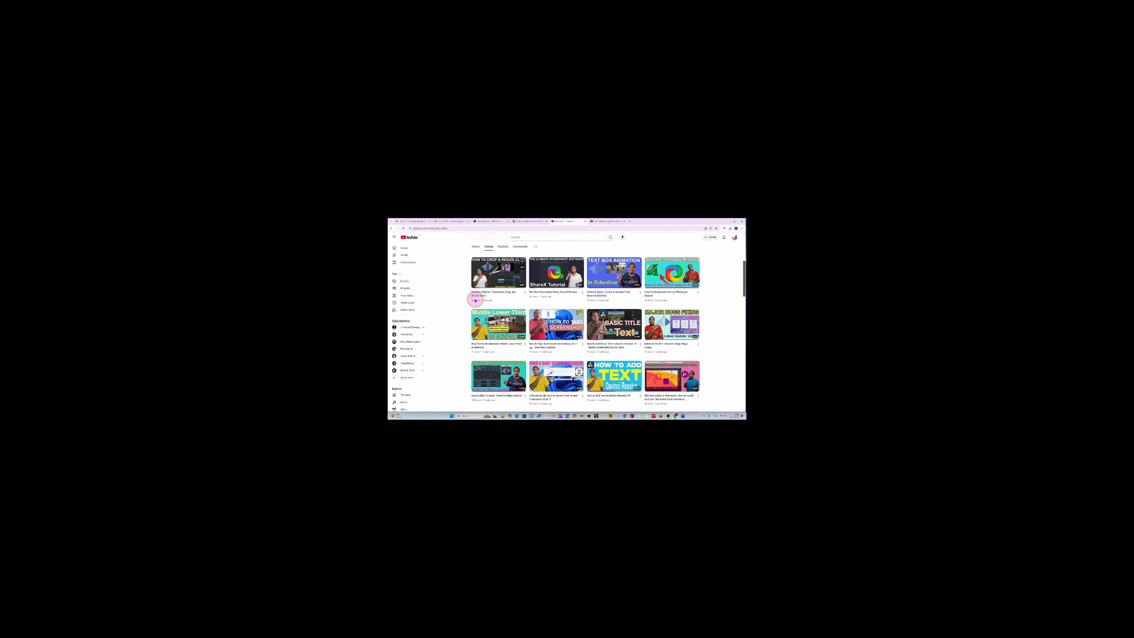
scroll(681, 293, down, 5)
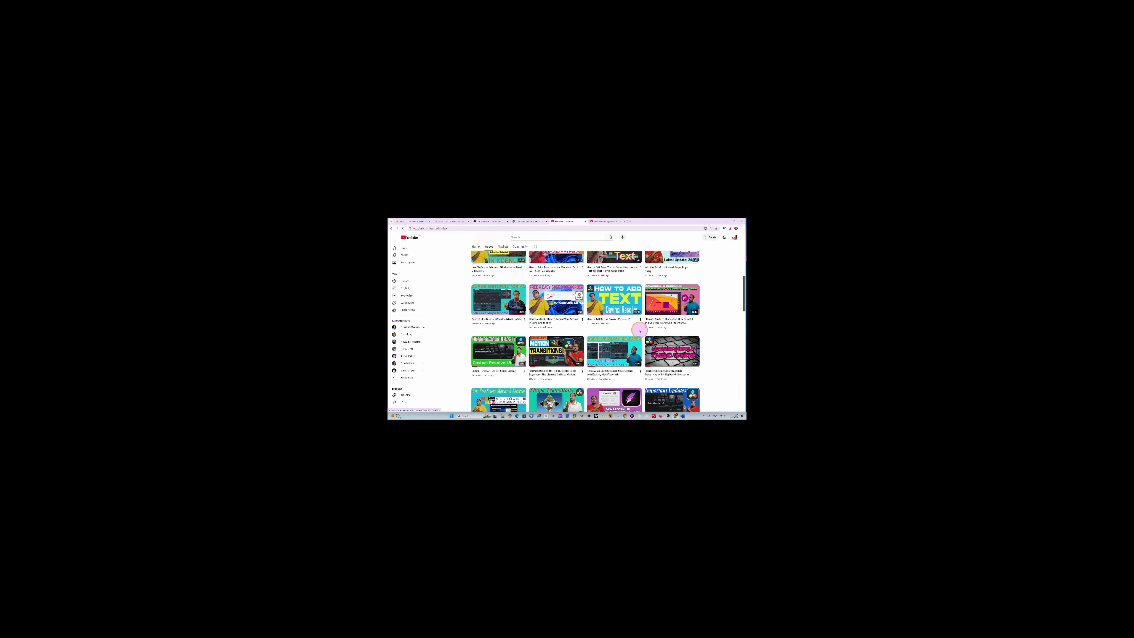
scroll(639, 330, up, 5)
scroll(644, 329, up, 2)
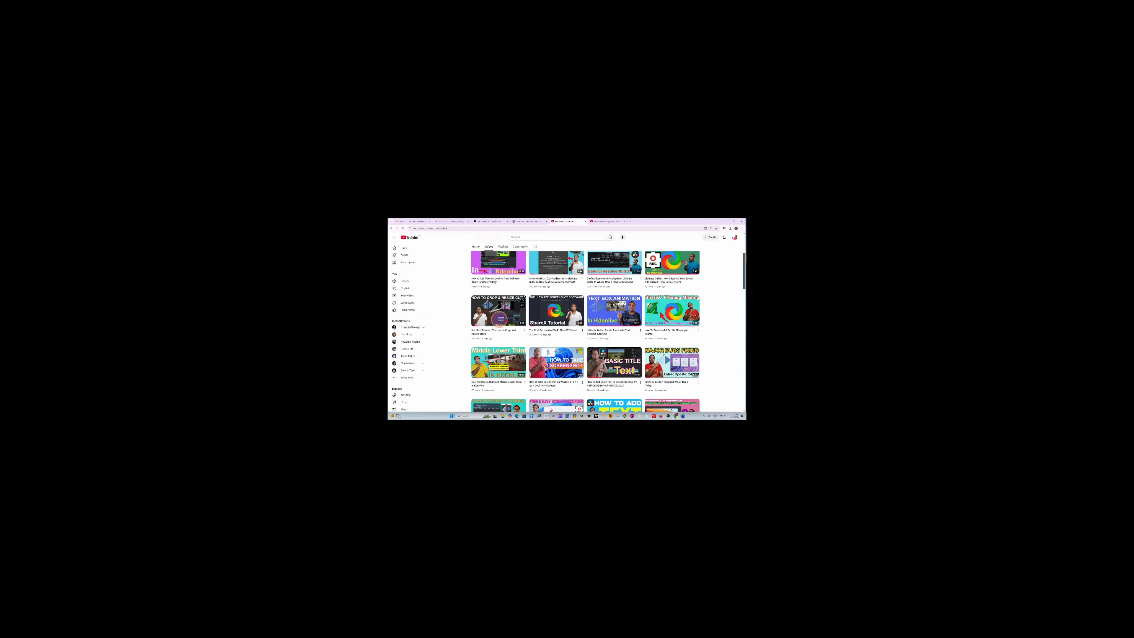
scroll(564, 310, down, 2)
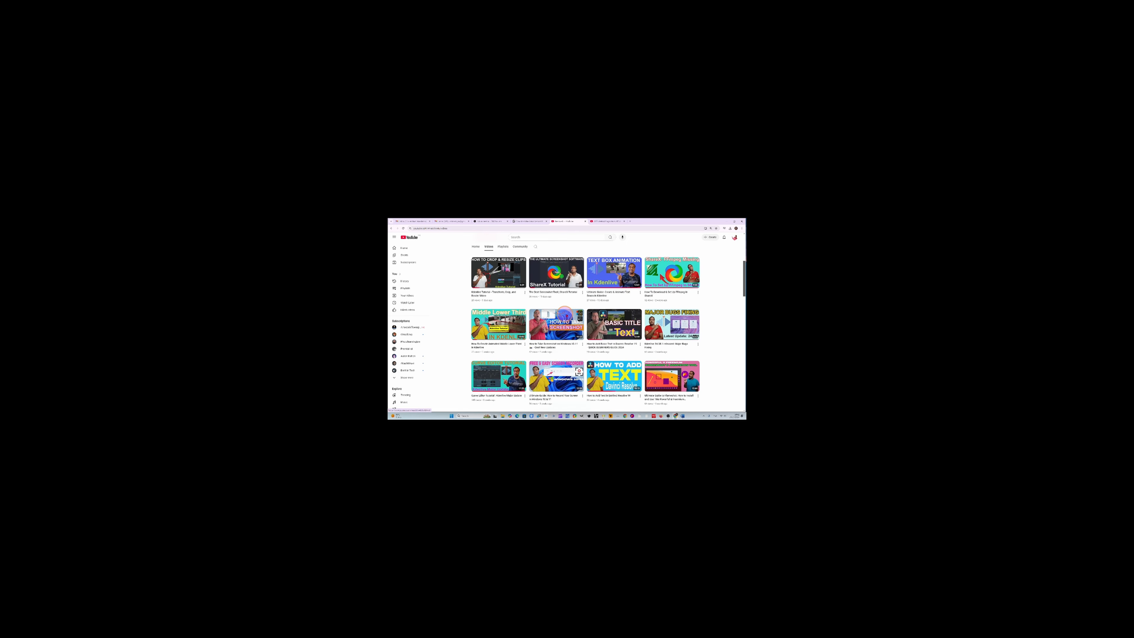